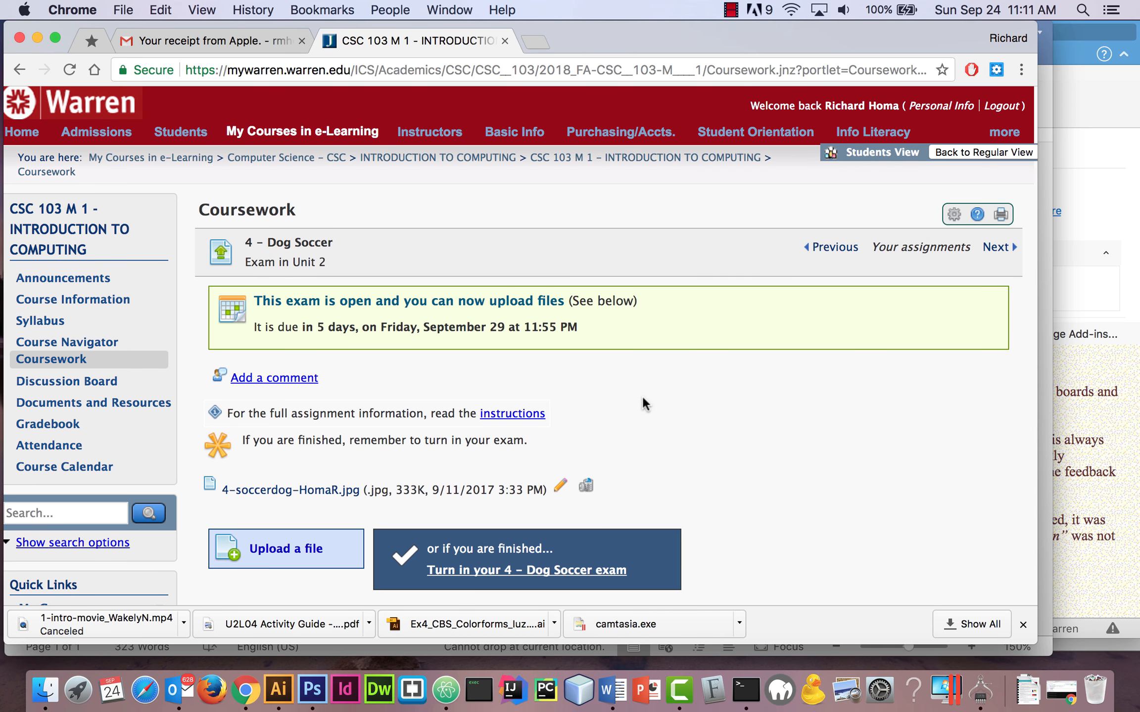
# From the Dog Soccer exam instructions, save soccergoal.jpg into the images folder under Fall2017, CSC103M1
pyautogui.scroll(-3, 641, 395)
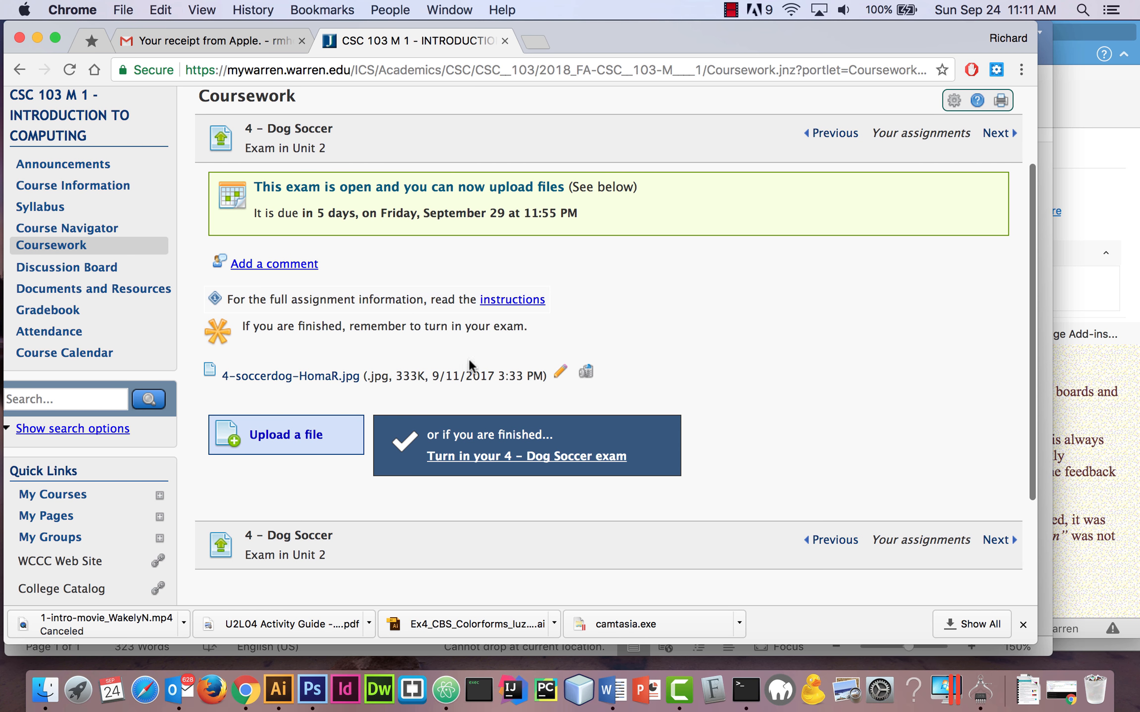
pyautogui.click(529, 306)
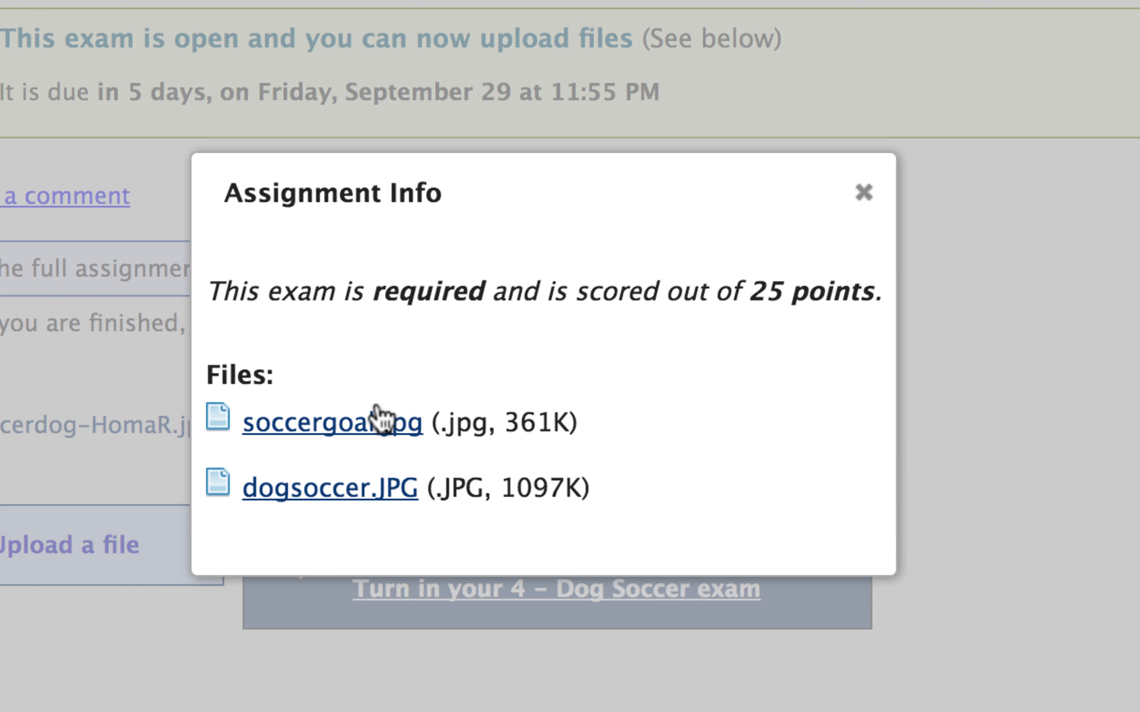
pyautogui.rightClick(353, 427)
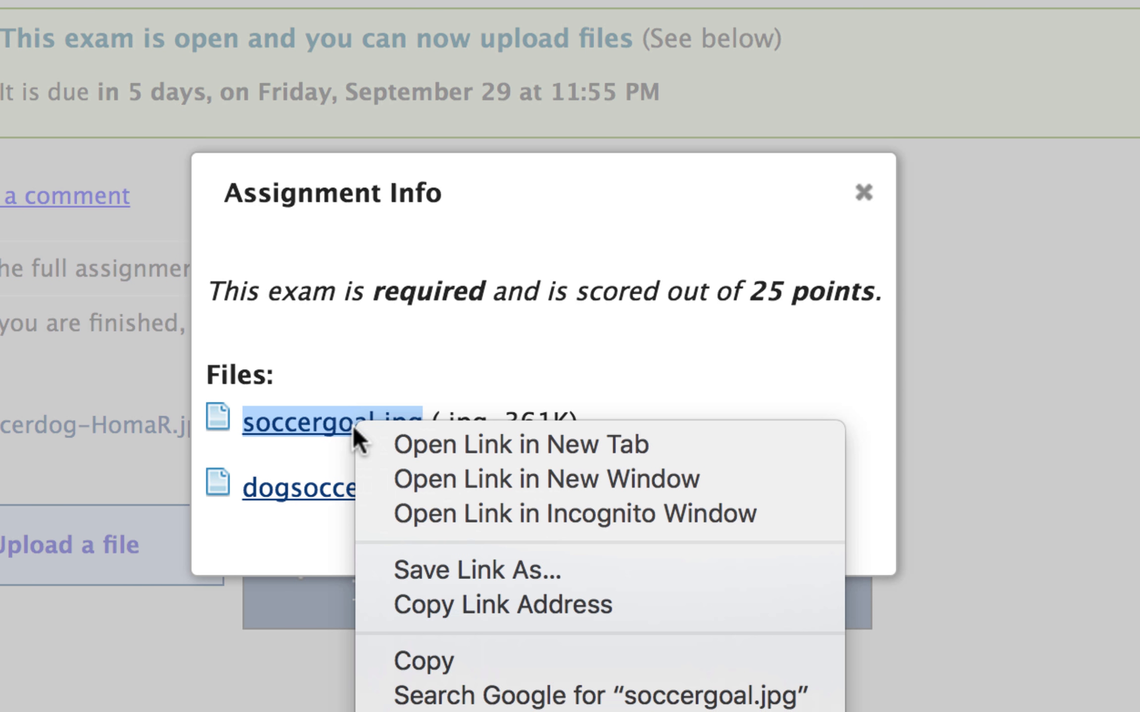
pyautogui.click(446, 573)
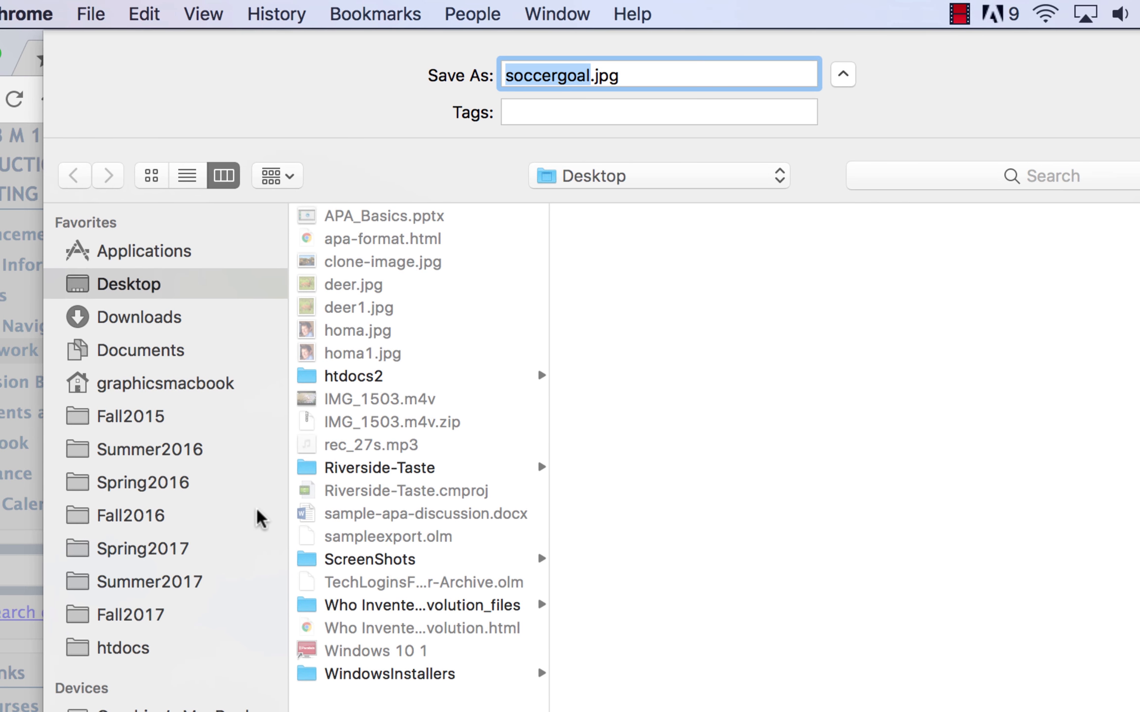
pyautogui.click(157, 616)
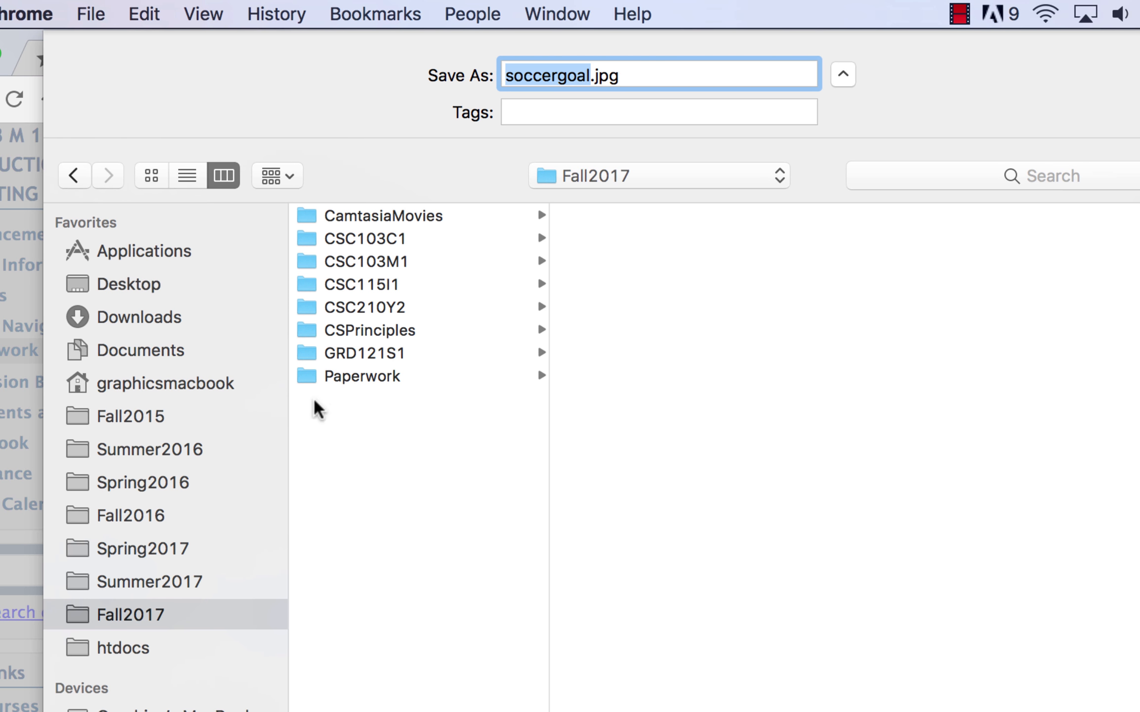
pyautogui.click(403, 267)
pyautogui.press('Return')
# Save the linked dogsoccer.JPG file into the same images folder
pyautogui.rightClick(423, 407)
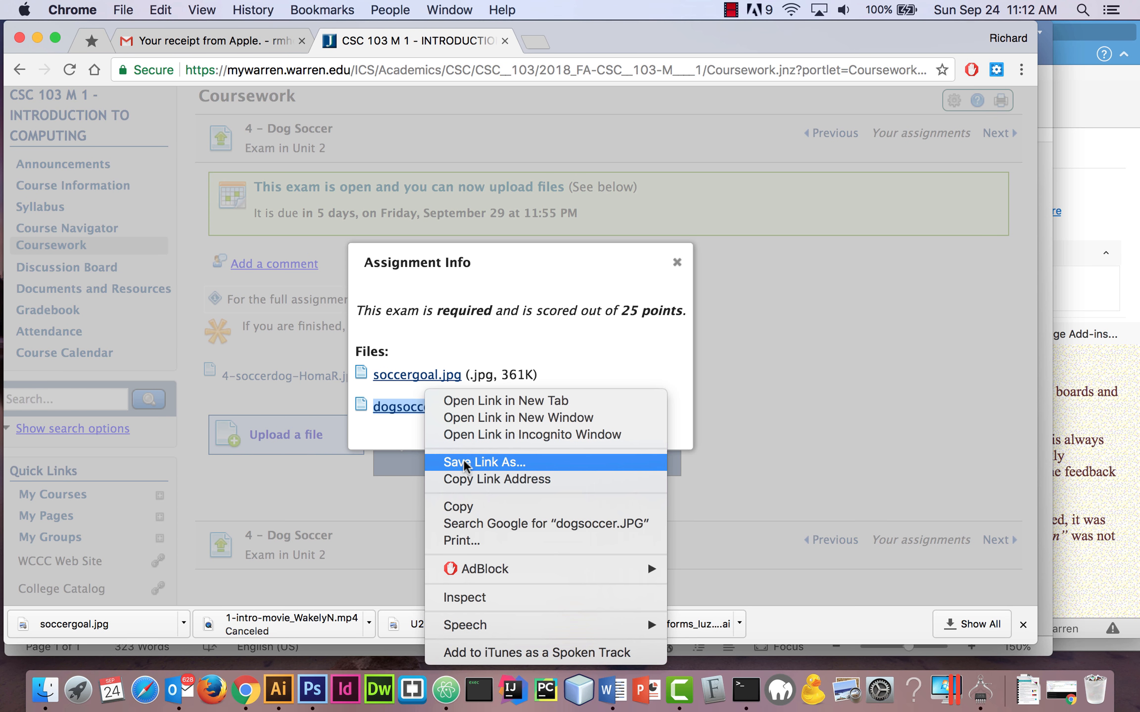
pyautogui.click(463, 462)
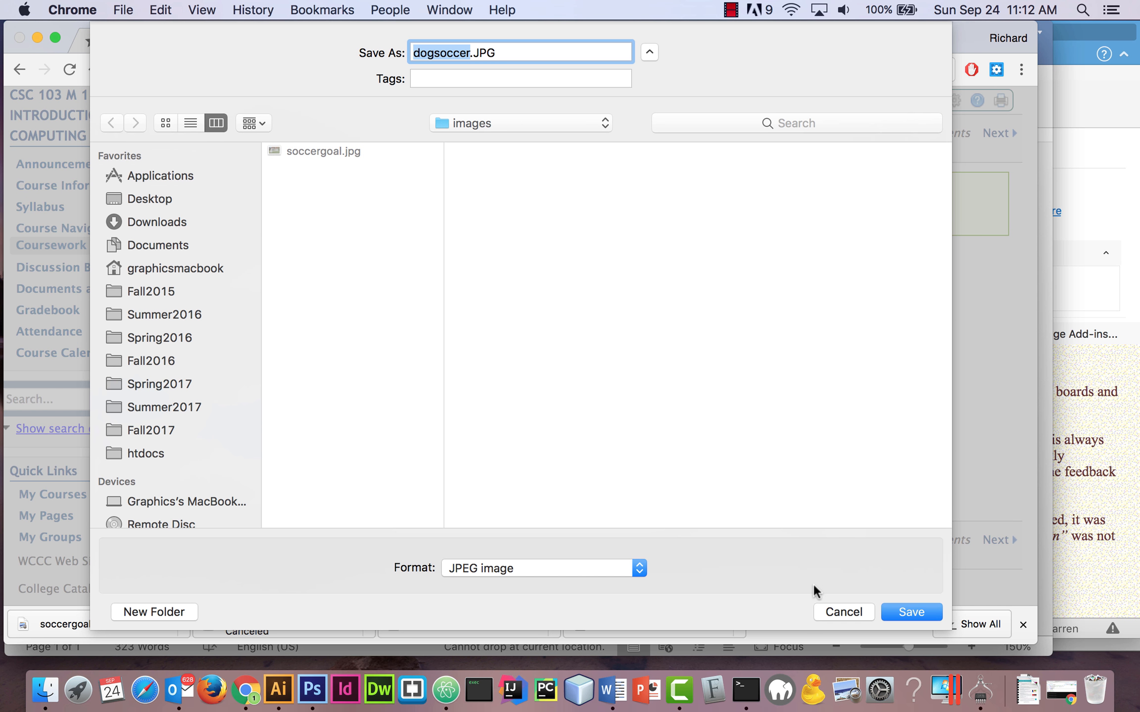
pyautogui.click(912, 612)
# Open pixlr.com in a new browser tab to reach the Pixlr photo editor
pyautogui.press('super+t')
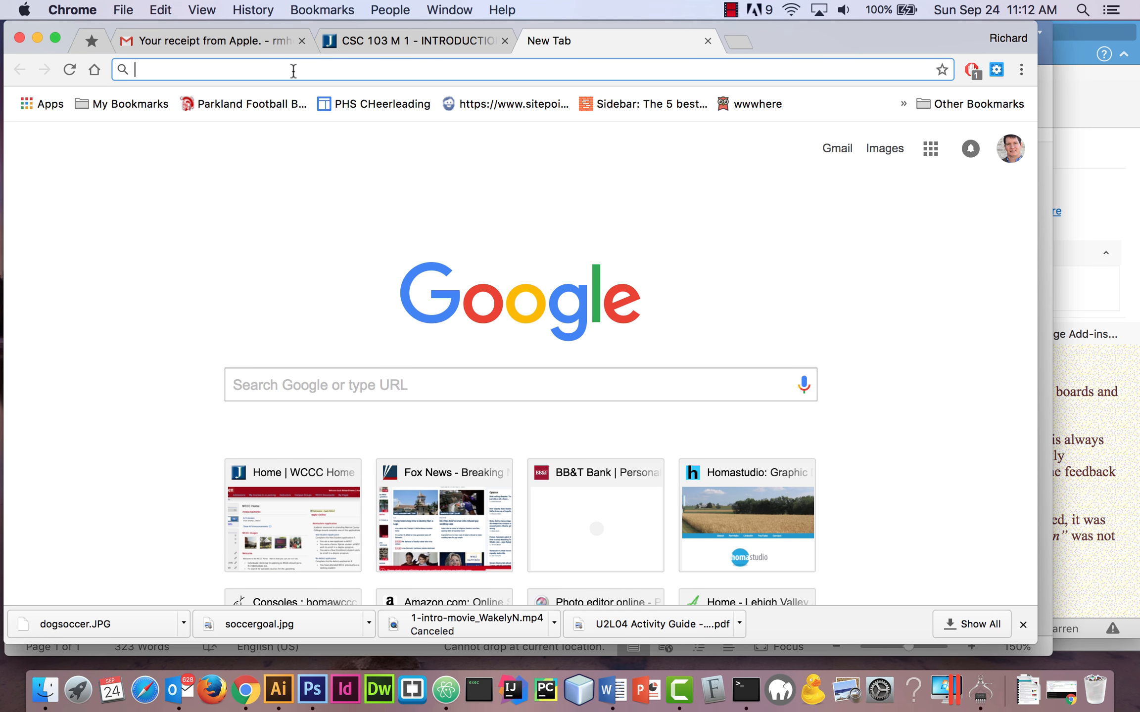
pyautogui.write('pixlr.com')
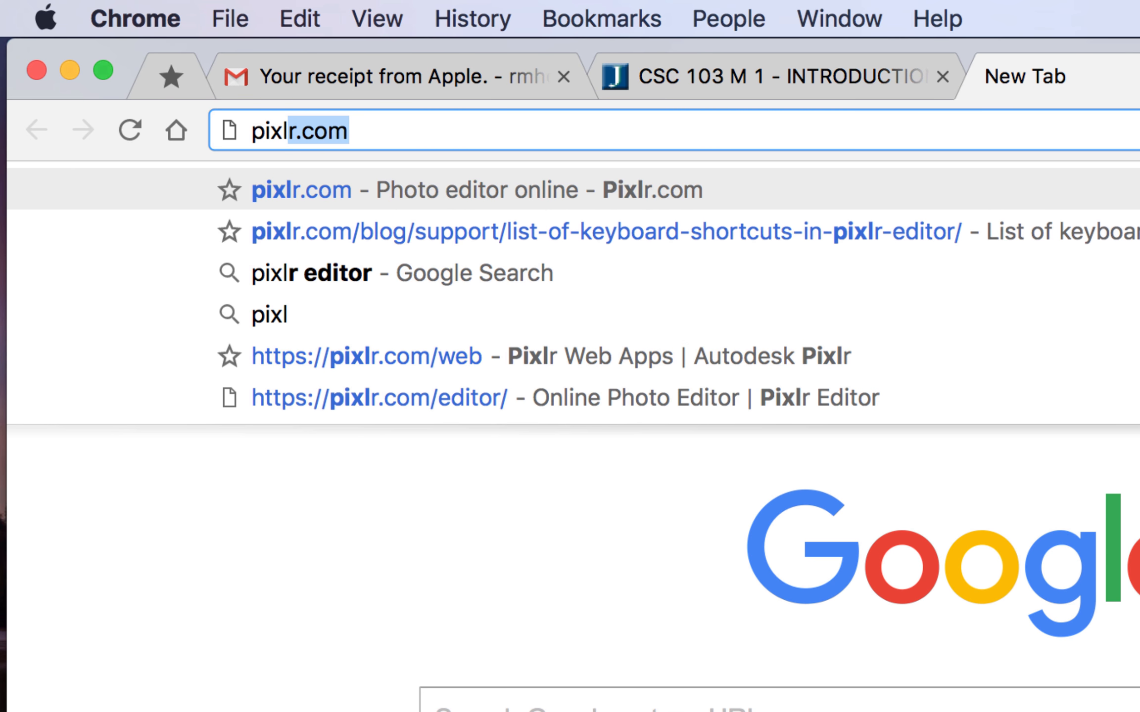
pyautogui.press('Return')
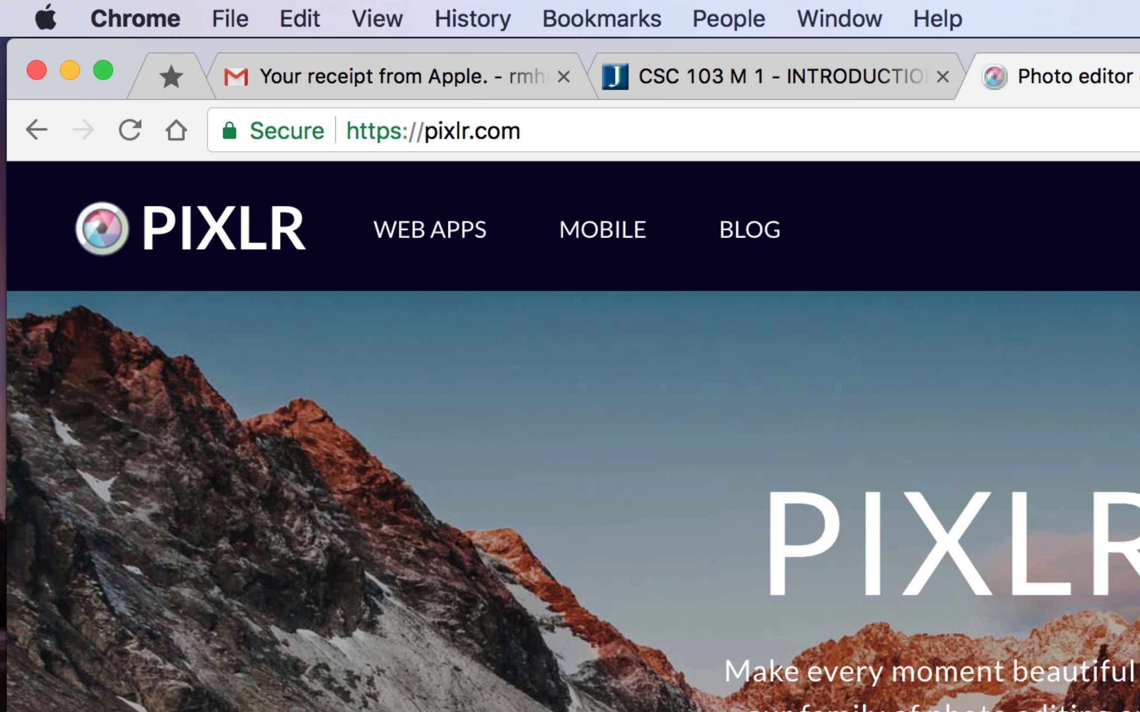
pyautogui.scroll(-3, 534, 703)
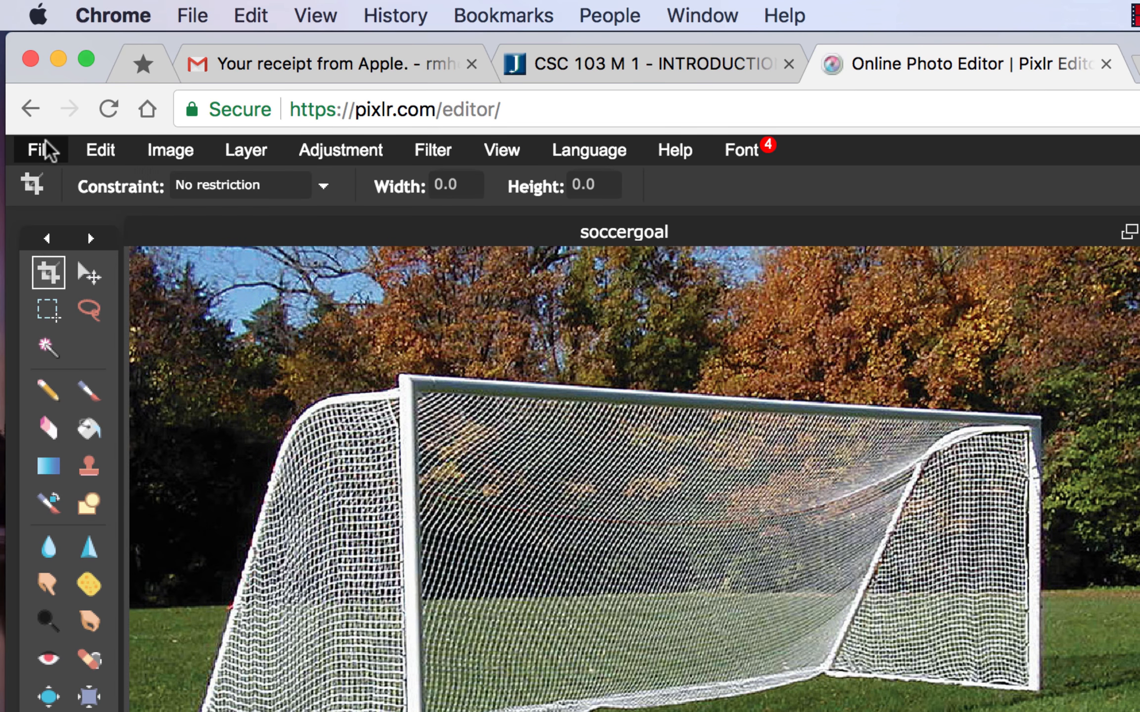
# Open dogsoccer.JPG from the images folder as a second image in the editor
pyautogui.click(45, 150)
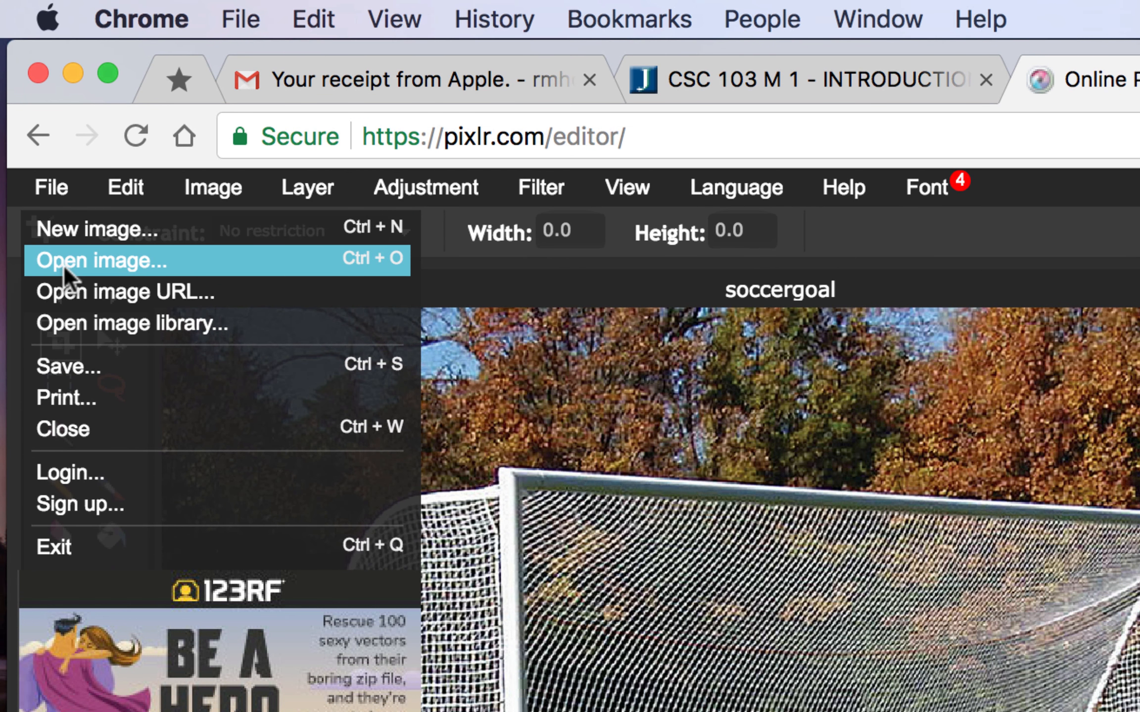
pyautogui.click(63, 264)
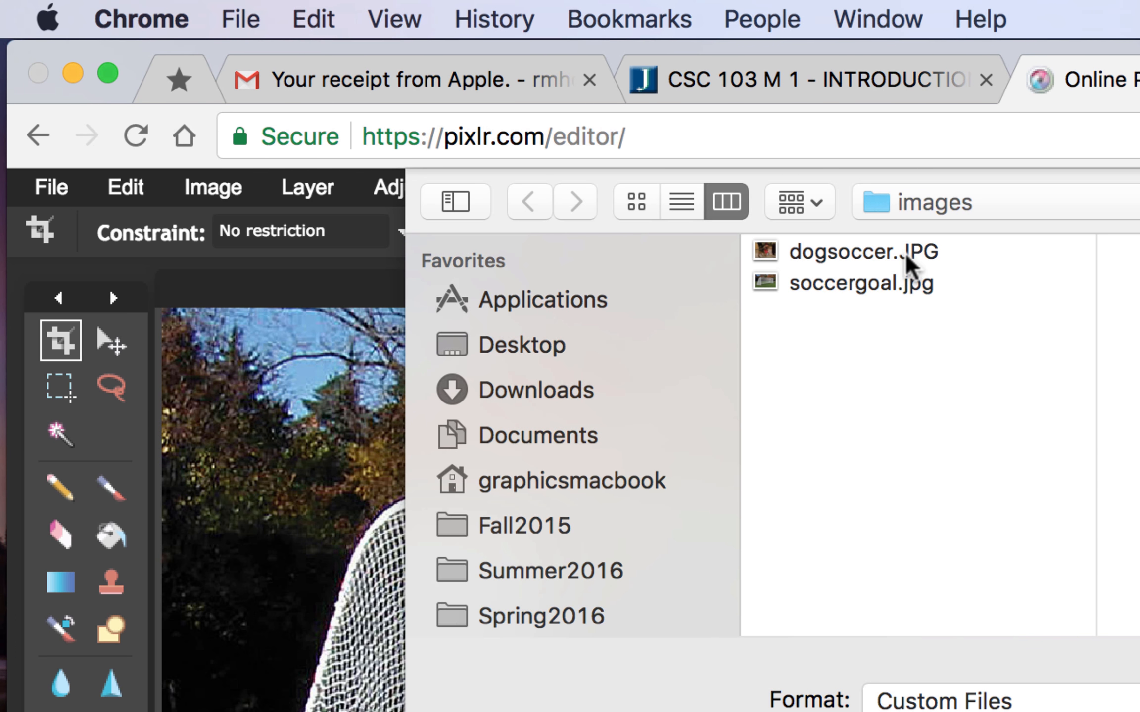
pyautogui.click(907, 253)
pyautogui.press('Return')
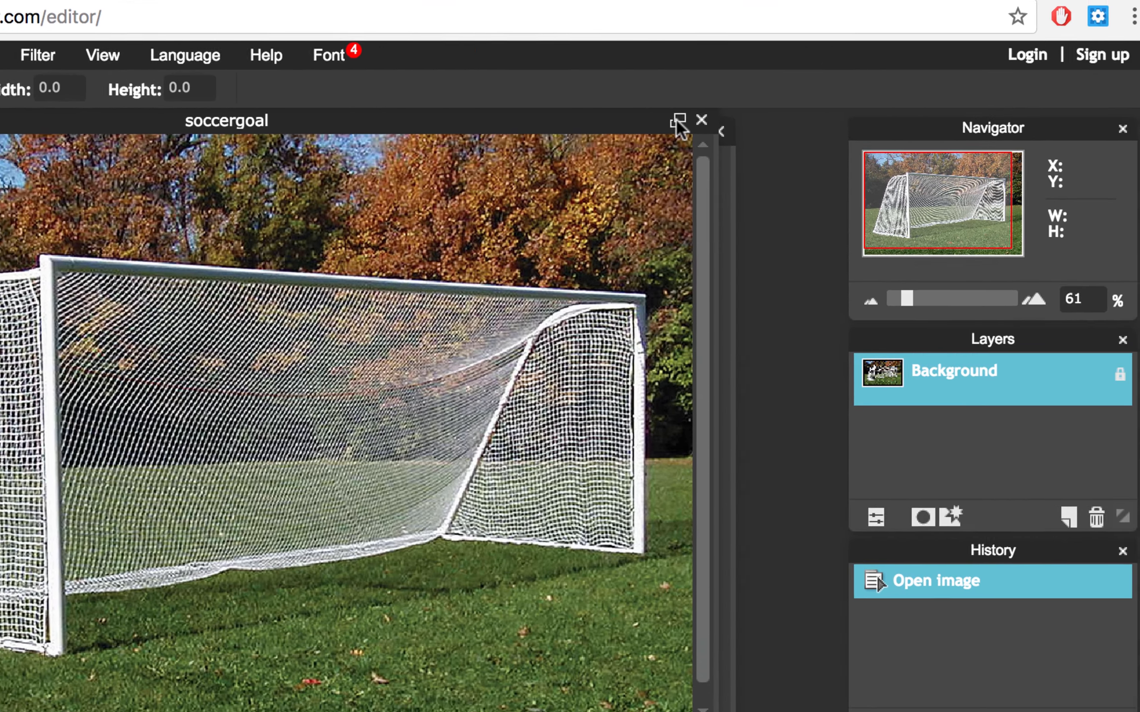
# Maximize the soccergoal image window and switch to the dogsoccer image
pyautogui.click(808, 156)
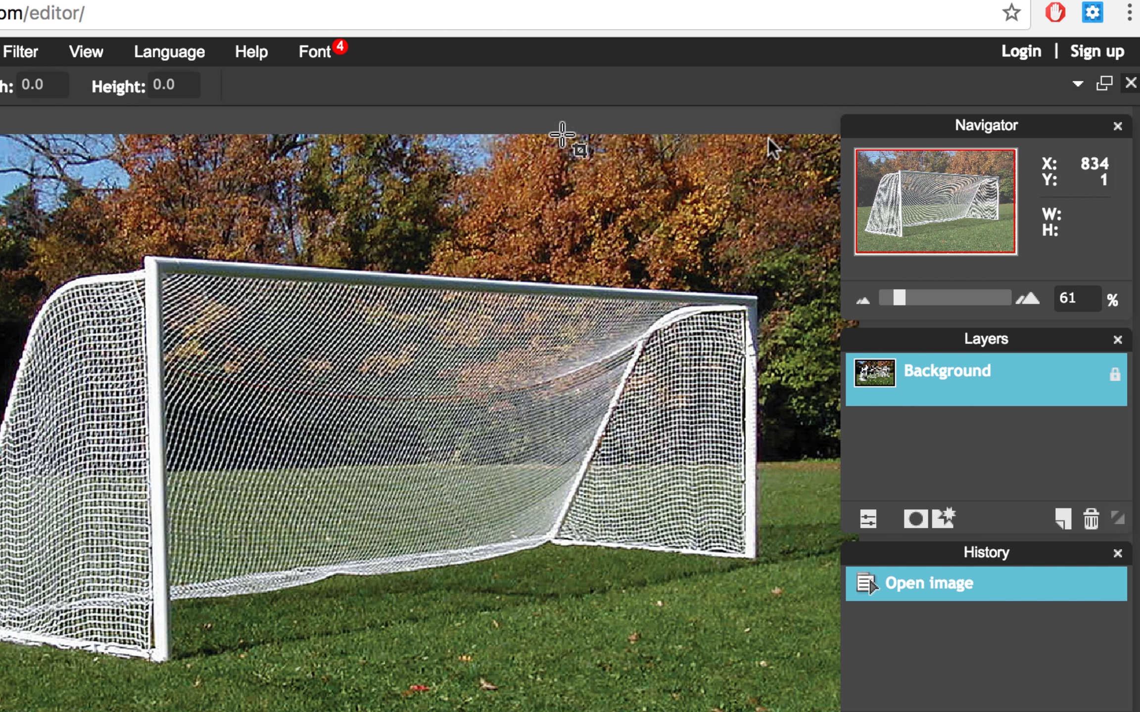
pyautogui.click(1073, 84)
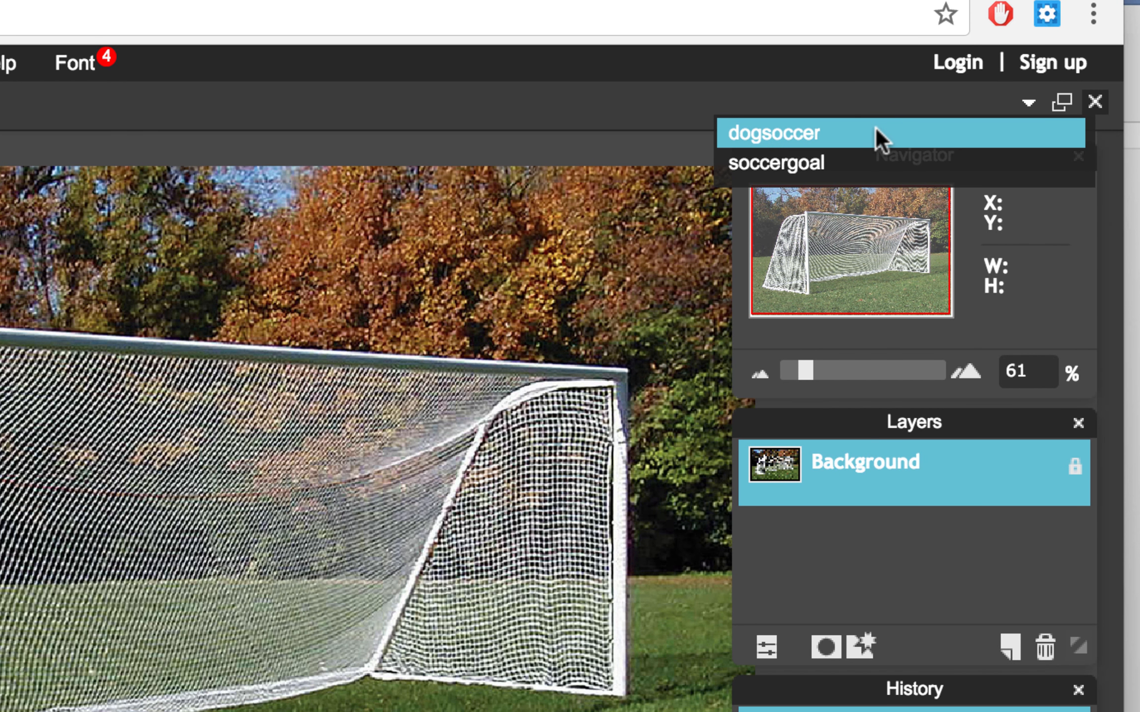
pyautogui.click(875, 132)
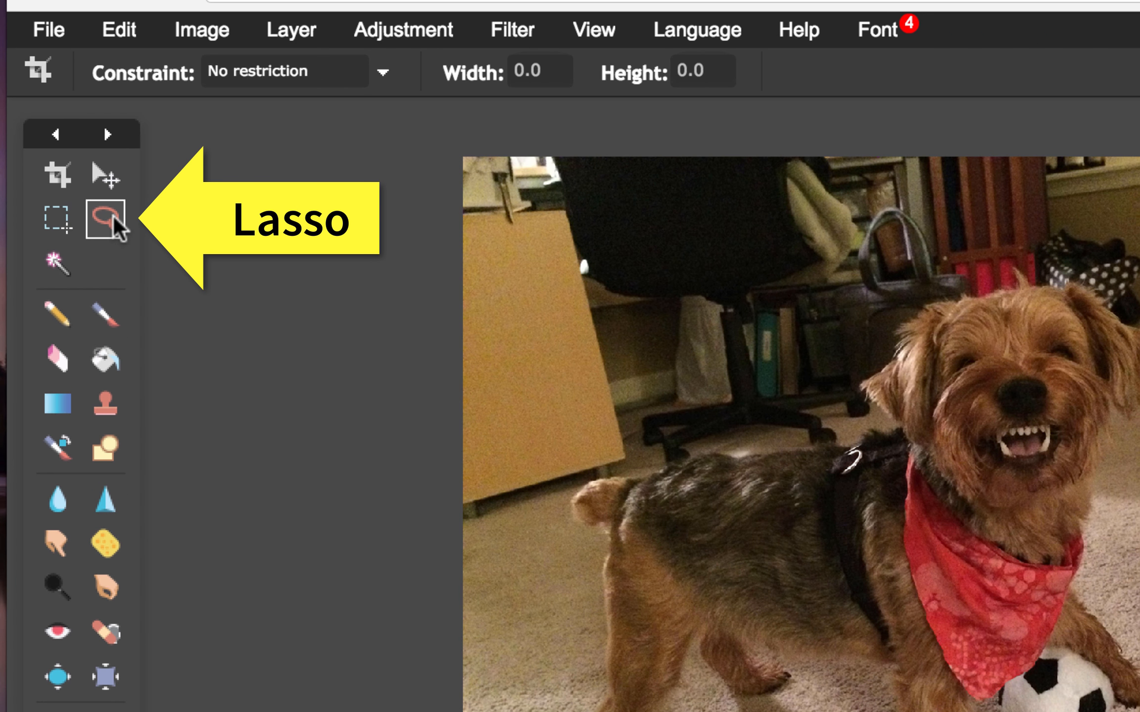
# Draw a loose freehand Lasso selection around the whole dog and the soccer ball, leaving a margin of background
pyautogui.click(112, 222)
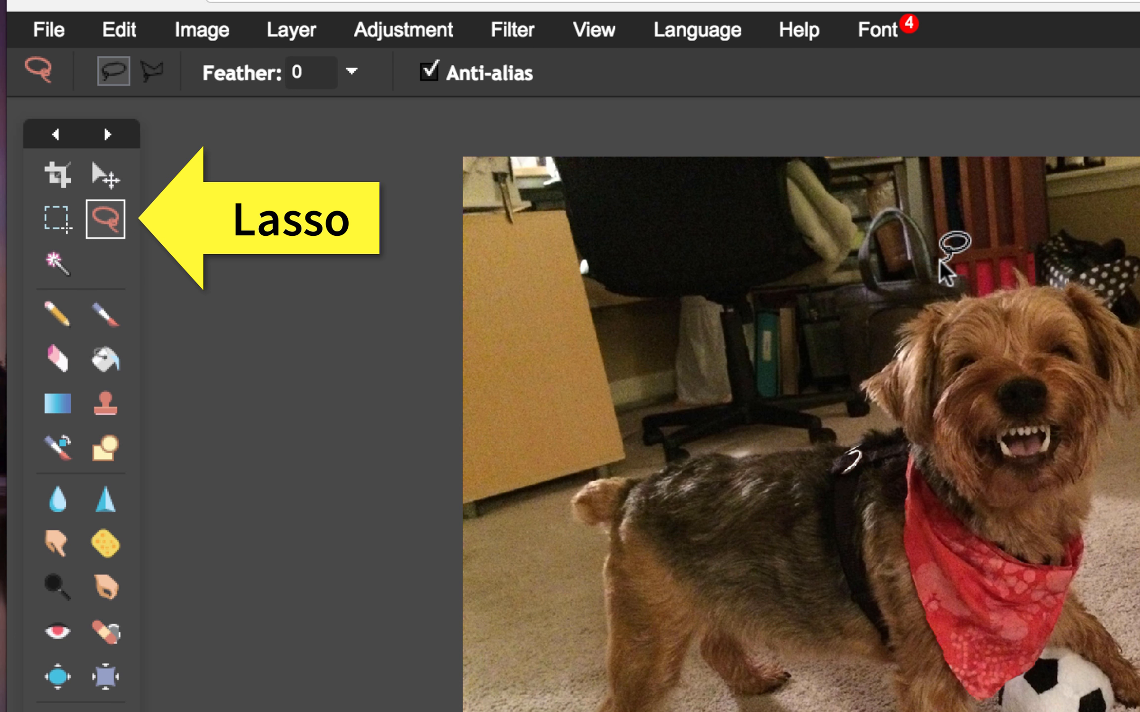
pyautogui.moveTo(940, 266)
pyautogui.mouseDown()
pyautogui.moveTo(905, 271)
pyautogui.moveTo(735, 413)
pyautogui.moveTo(549, 465)
pyautogui.moveTo(576, 563)
pyautogui.moveTo(541, 711)
pyautogui.moveTo(560, 711)
pyautogui.mouseUp()
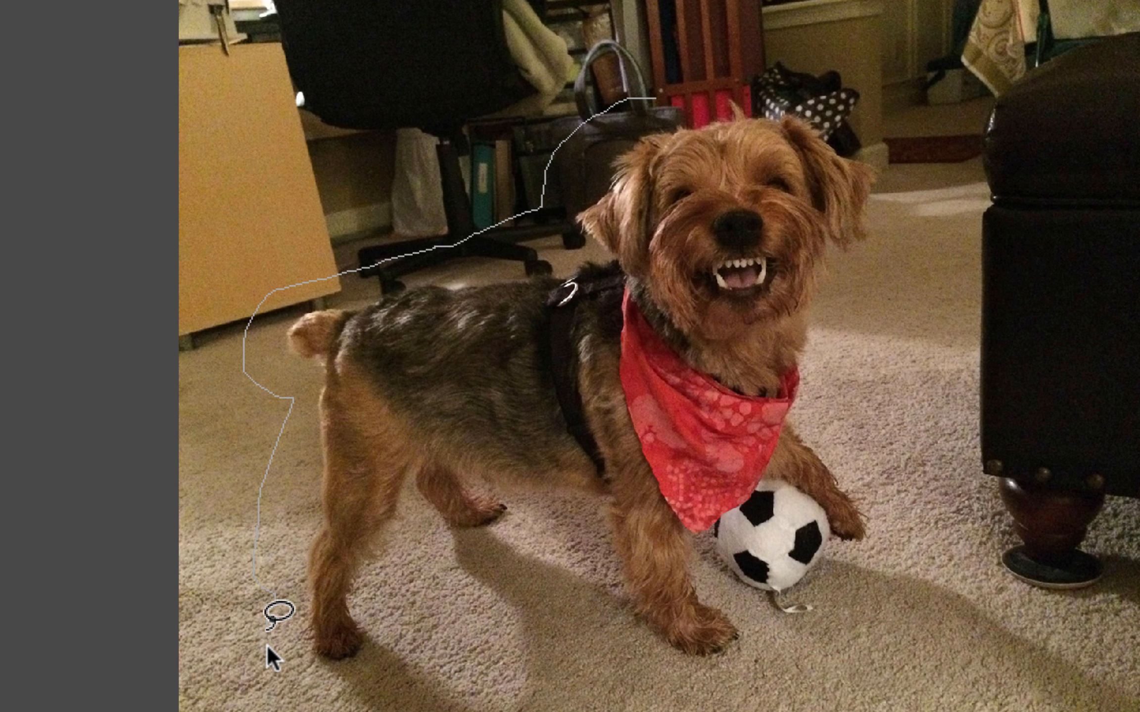
pyautogui.moveTo(267, 629)
pyautogui.mouseDown()
pyautogui.moveTo(272, 667)
pyautogui.moveTo(305, 691)
pyautogui.moveTo(400, 665)
pyautogui.mouseUp()
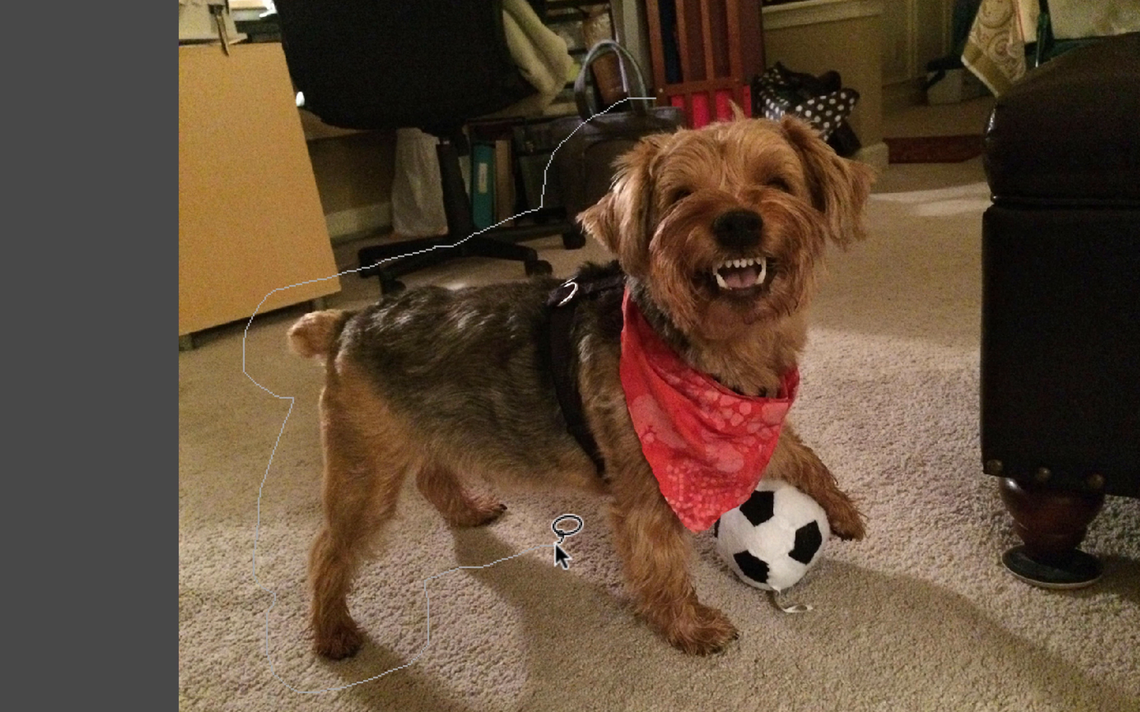
pyautogui.moveTo(554, 545)
pyautogui.mouseDown()
pyautogui.moveTo(581, 607)
pyautogui.moveTo(615, 644)
pyautogui.moveTo(685, 669)
pyautogui.mouseUp()
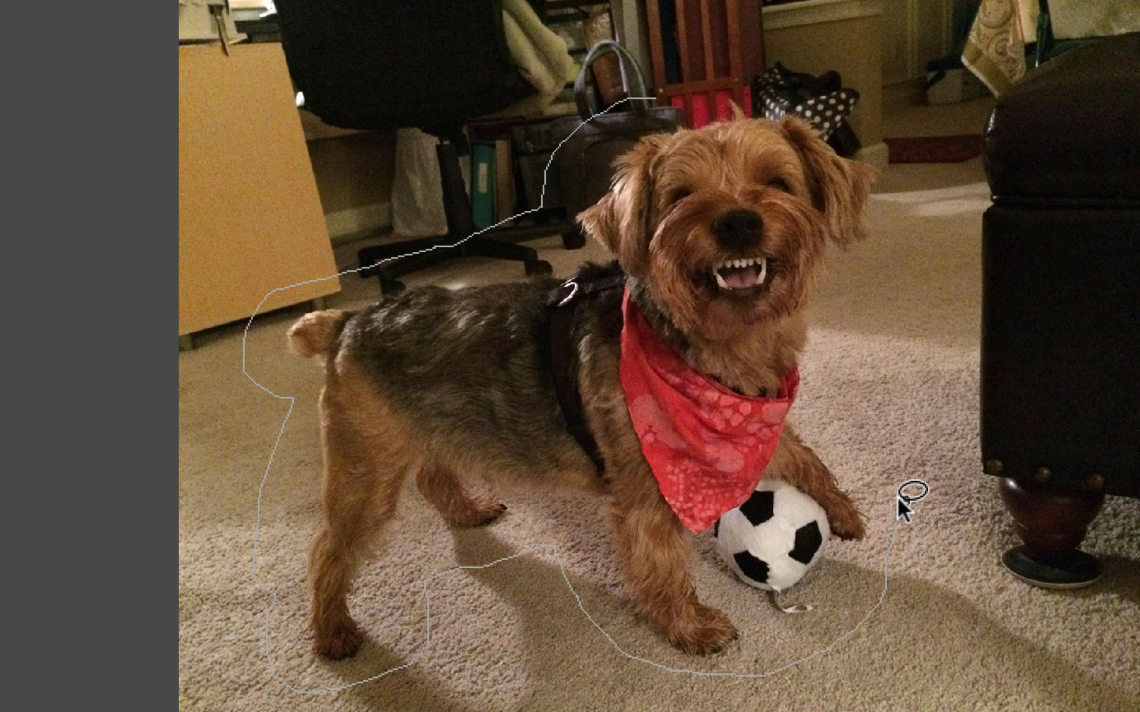
pyautogui.moveTo(897, 498); pyautogui.dragTo(856, 413)
pyautogui.moveTo(890, 271)
pyautogui.mouseDown()
pyautogui.moveTo(893, 163)
pyautogui.moveTo(868, 114)
pyautogui.moveTo(777, 87)
pyautogui.moveTo(692, 81)
pyautogui.moveTo(647, 100)
pyautogui.mouseUp()
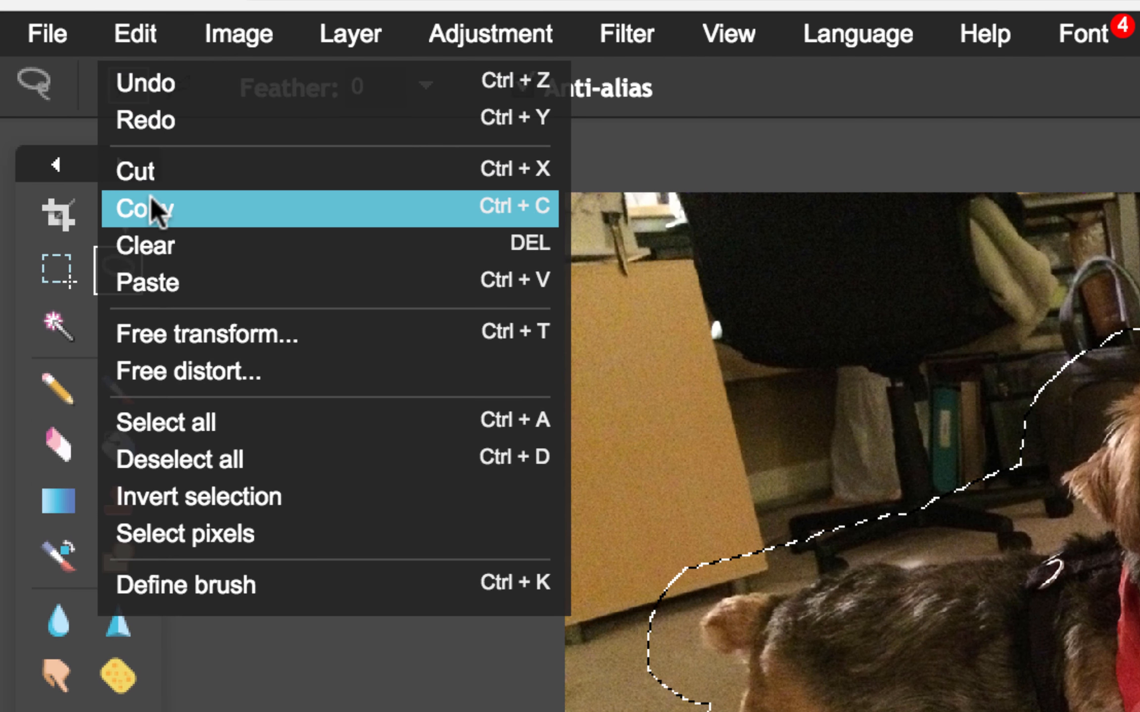
# Copy the selected dog and paste it into the soccergoal image, with the Move tool active
pyautogui.click(151, 202)
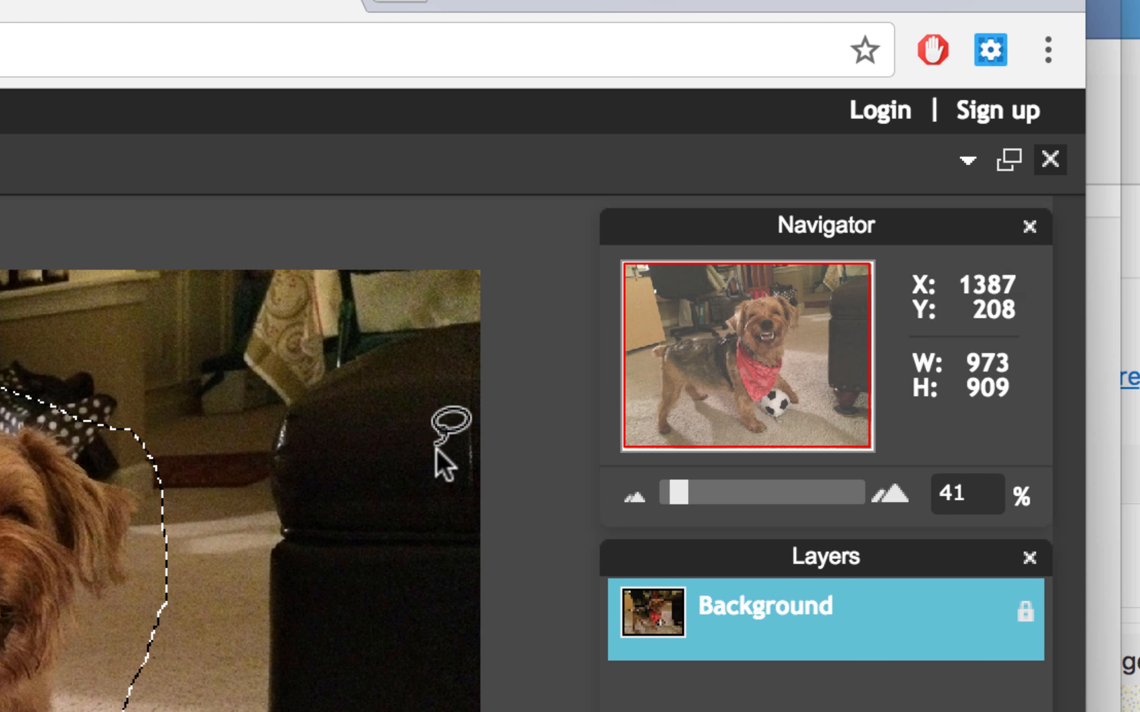
pyautogui.click(966, 159)
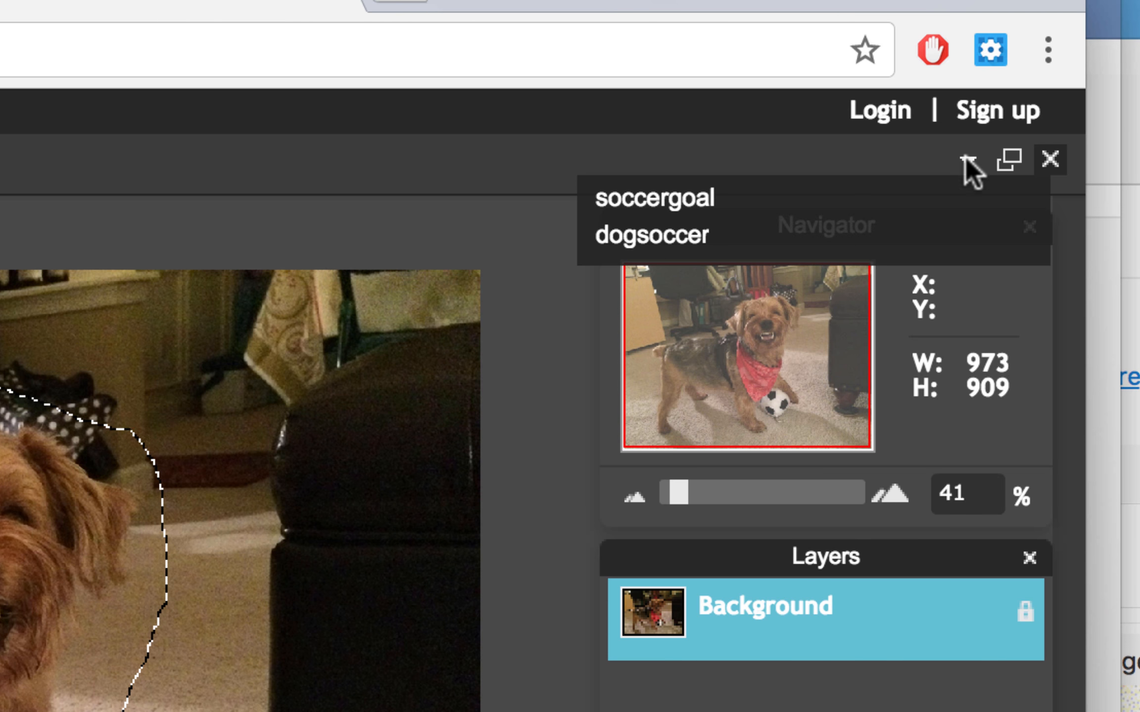
pyautogui.click(719, 198)
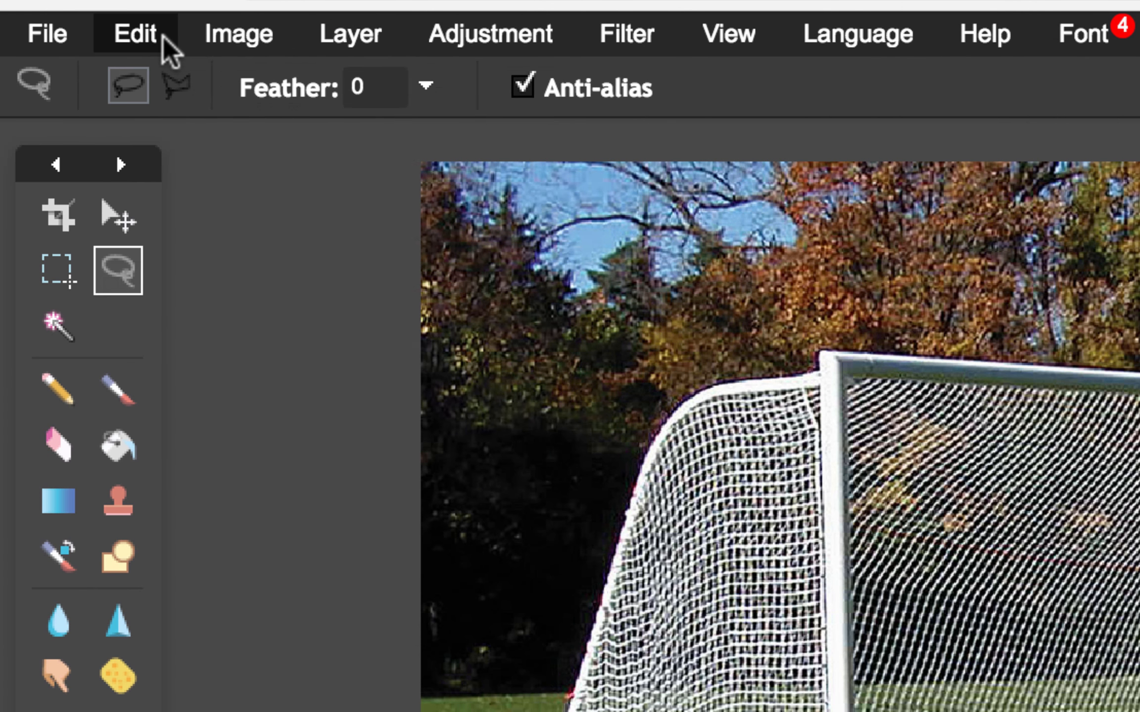
pyautogui.click(163, 37)
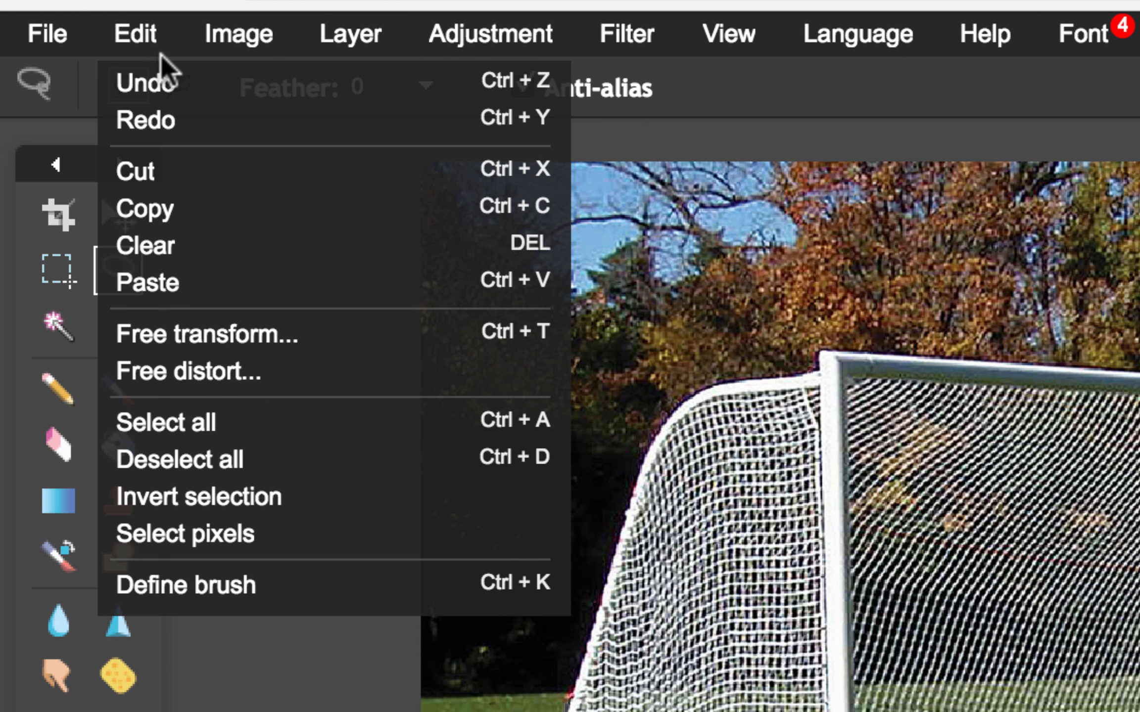
pyautogui.click(147, 282)
pyautogui.click(118, 215)
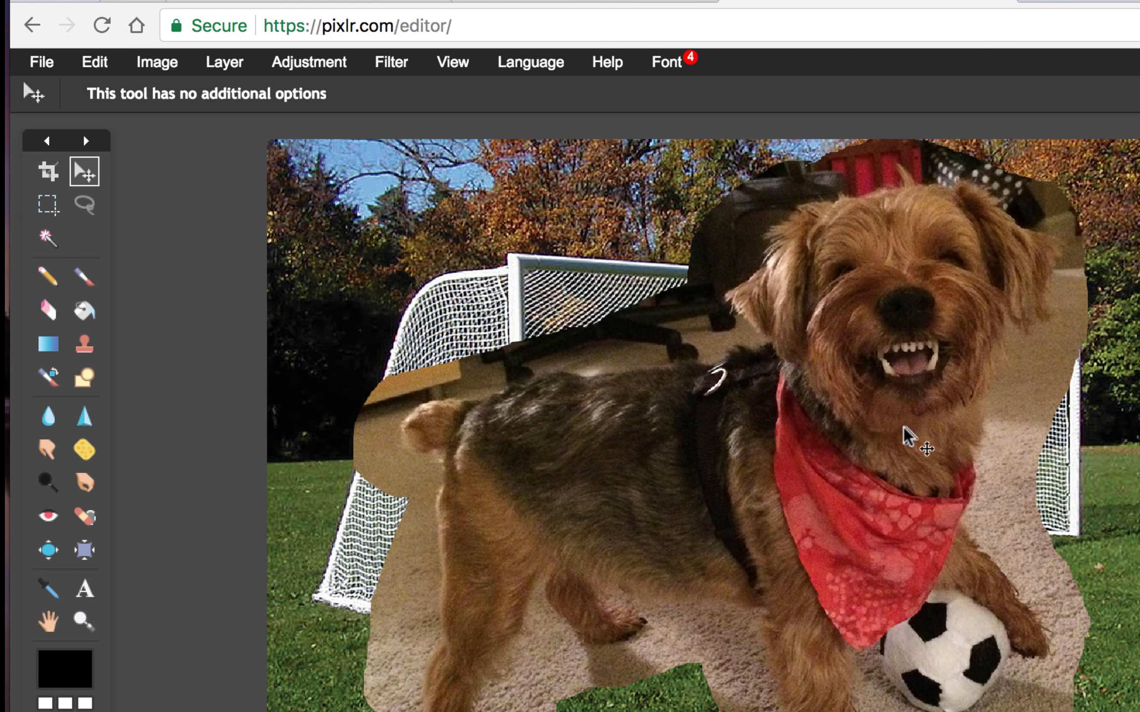
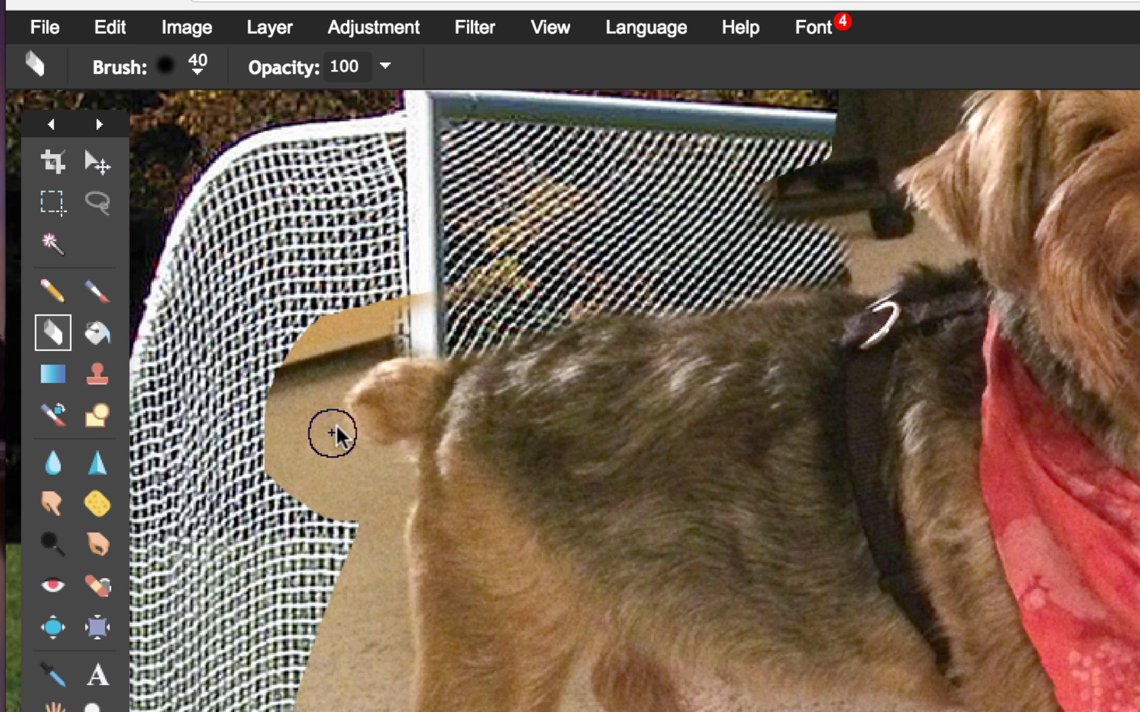
# Erase the leftover room background around the dog's tail and along its back leg with the size 40 eraser brush
pyautogui.moveTo(424, 335)
pyautogui.mouseDown()
pyautogui.moveTo(362, 344)
pyautogui.moveTo(320, 397)
pyautogui.moveTo(350, 465)
pyautogui.moveTo(398, 468)
pyautogui.moveTo(363, 469)
pyautogui.moveTo(329, 435)
pyautogui.moveTo(314, 409)
pyautogui.moveTo(328, 354)
pyautogui.moveTo(415, 309)
pyautogui.moveTo(495, 297)
pyautogui.mouseUp()
pyautogui.moveTo(388, 536)
pyautogui.mouseDown()
pyautogui.moveTo(399, 478)
pyautogui.moveTo(383, 508)
pyautogui.moveTo(382, 565)
pyautogui.moveTo(398, 711)
pyautogui.mouseUp()
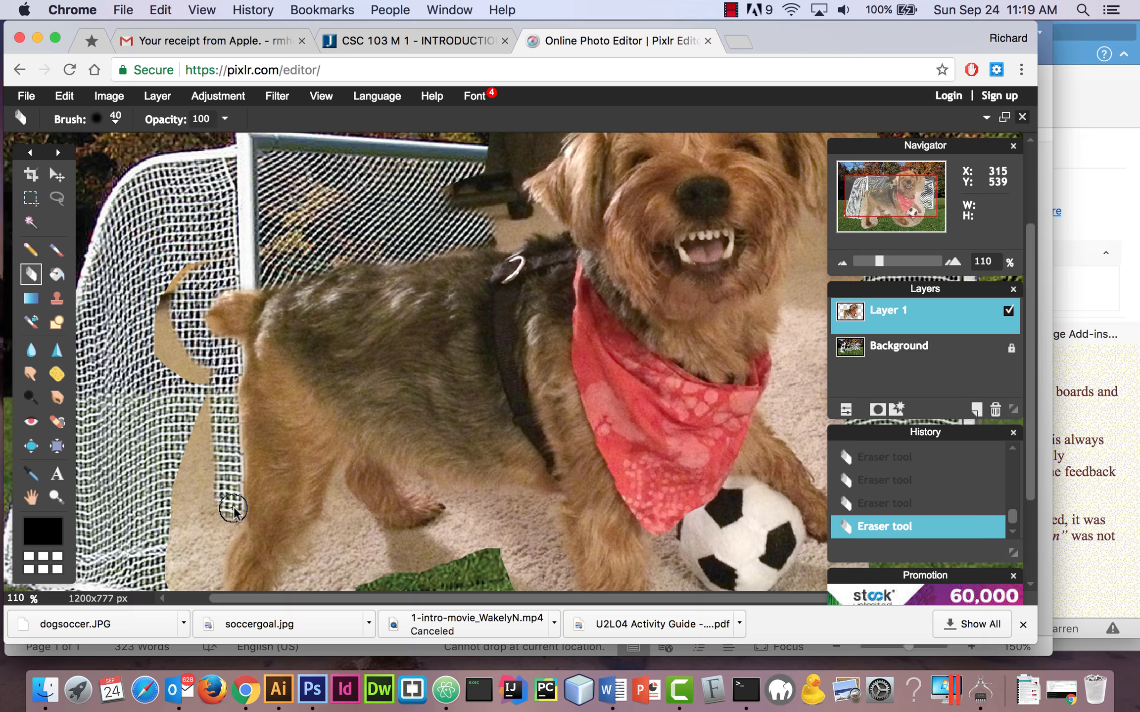
# Try erasing into the lower part of the dog's back leg and undo that eraser stroke
pyautogui.moveTo(234, 510); pyautogui.dragTo(243, 536)
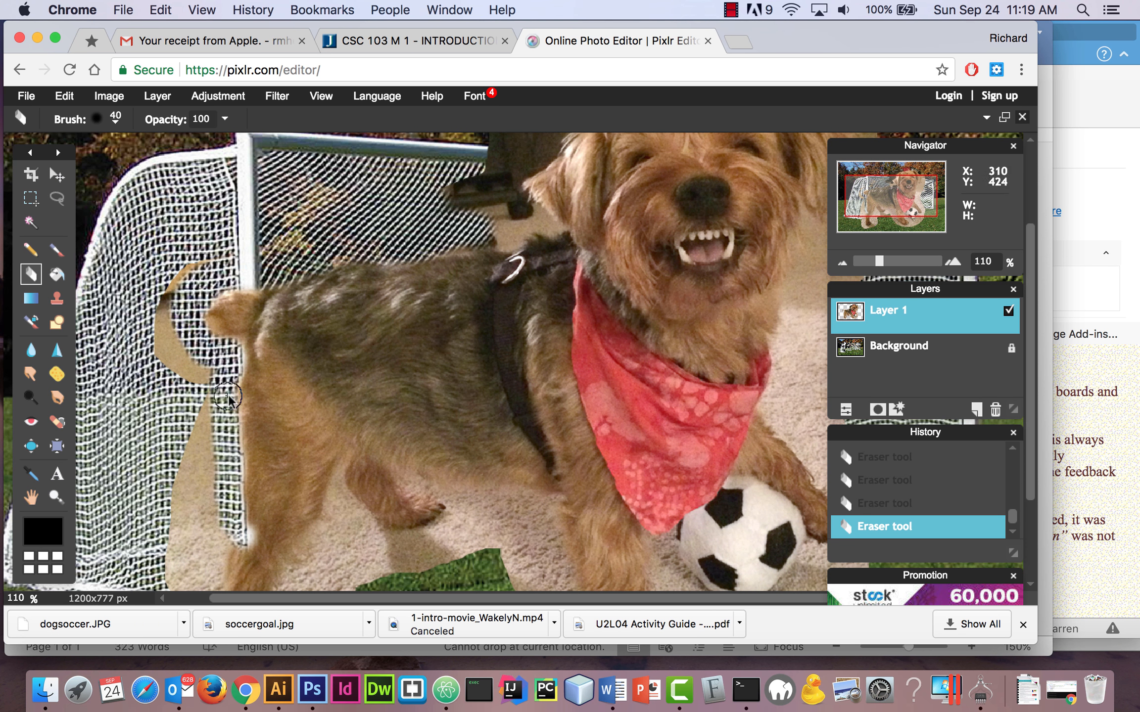
pyautogui.click(67, 96)
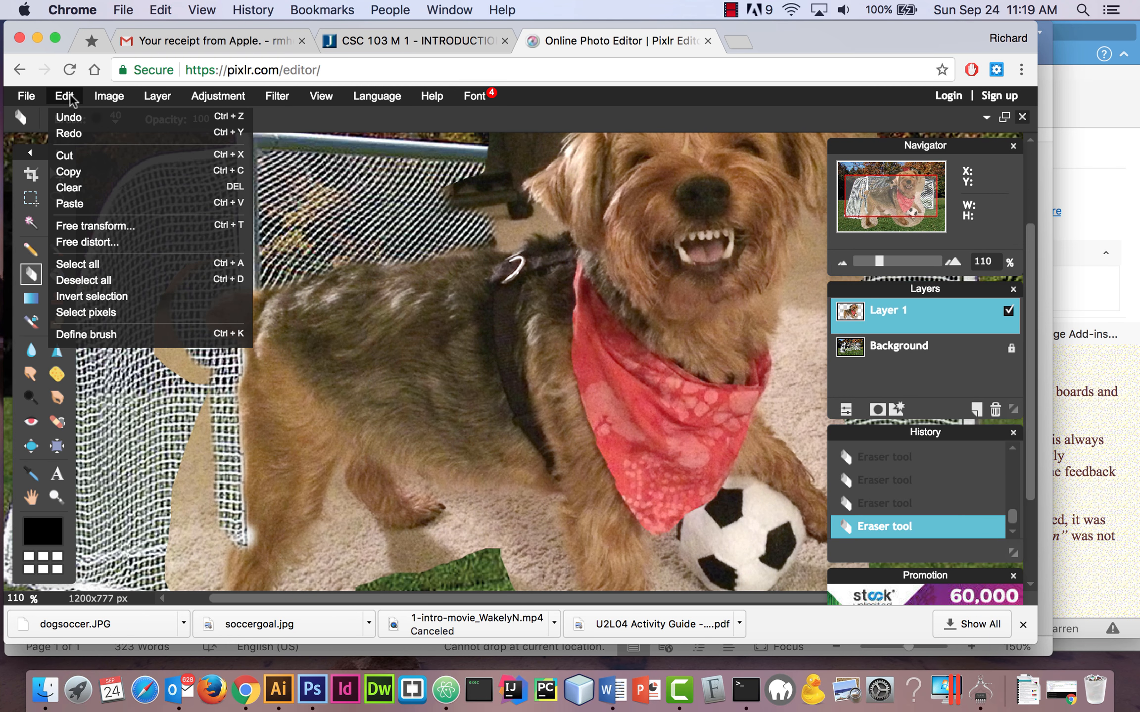
pyautogui.click(69, 114)
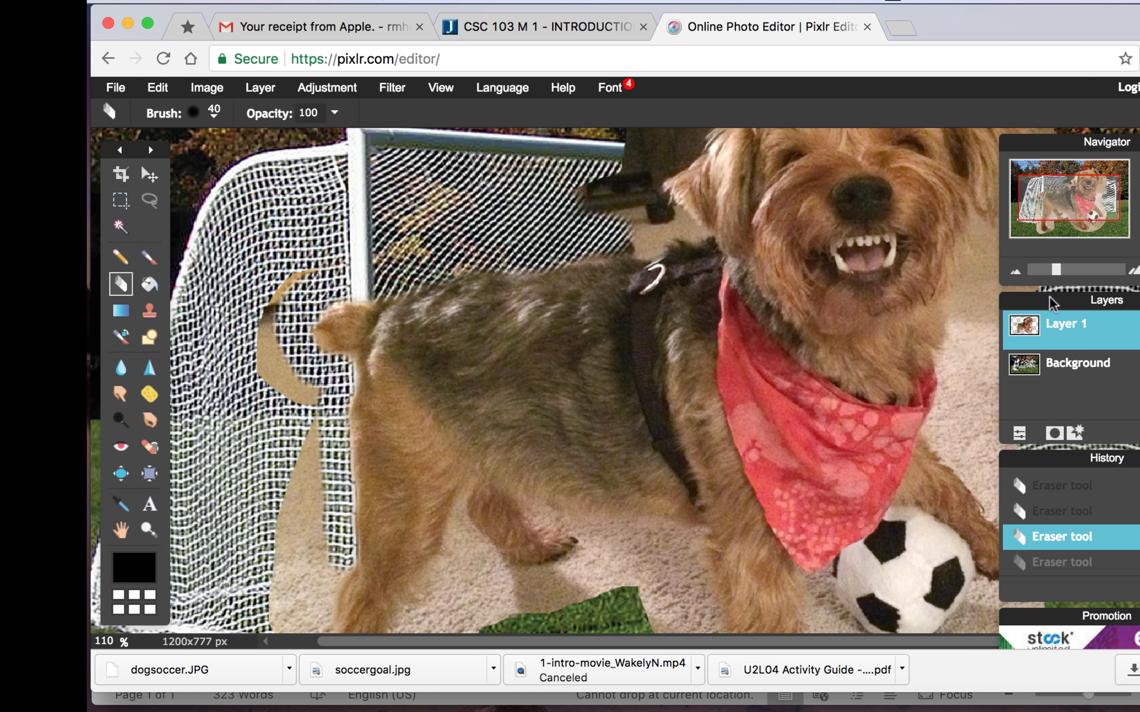
# Zoom the soccergoal image out to 55%, restore it to a floating window and widen that window
pyautogui.moveTo(1057, 271); pyautogui.dragTo(1041, 270)
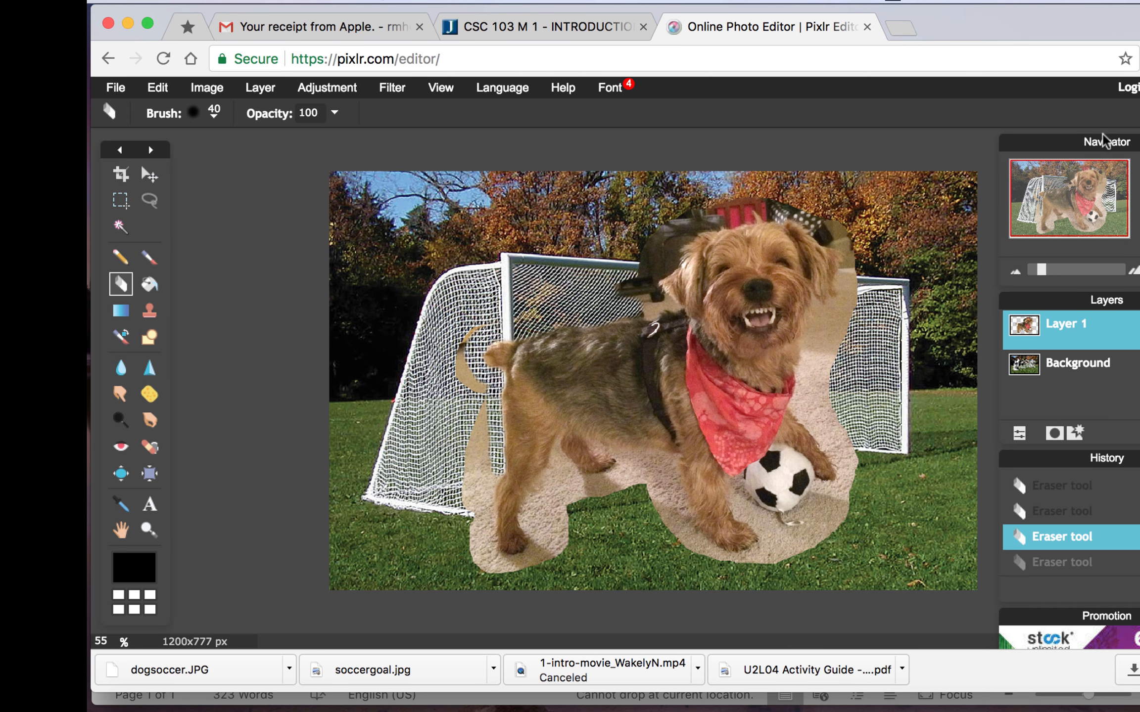
pyautogui.press('f')
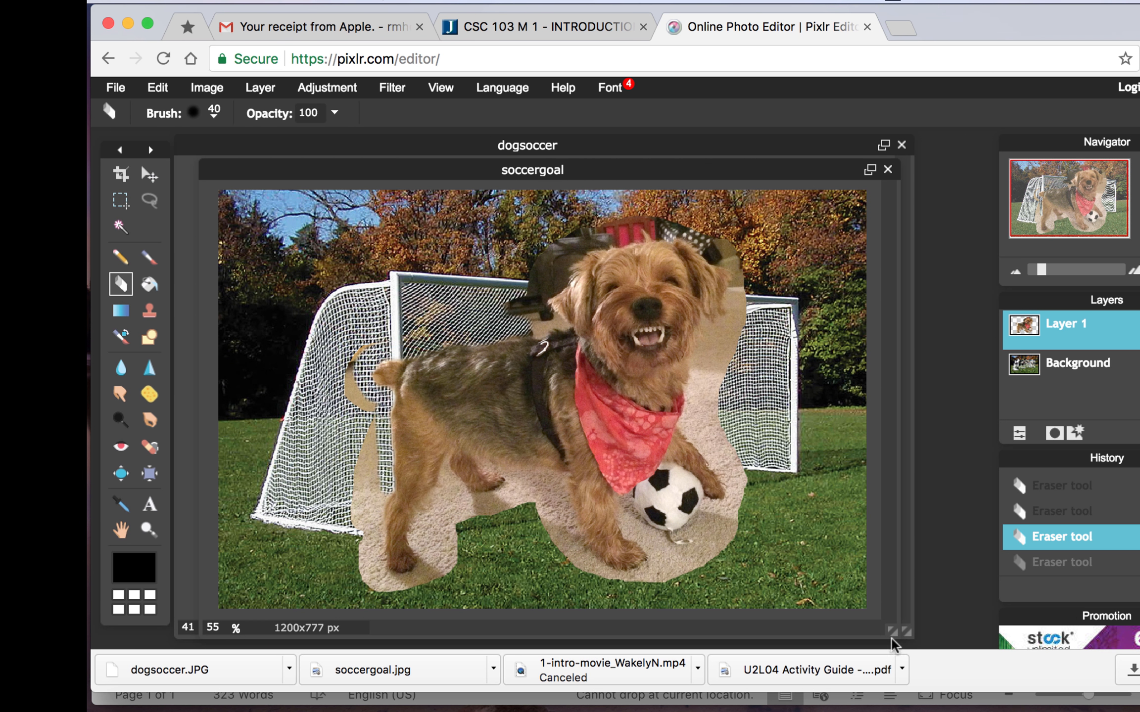
pyautogui.moveTo(895, 629); pyautogui.dragTo(990, 621)
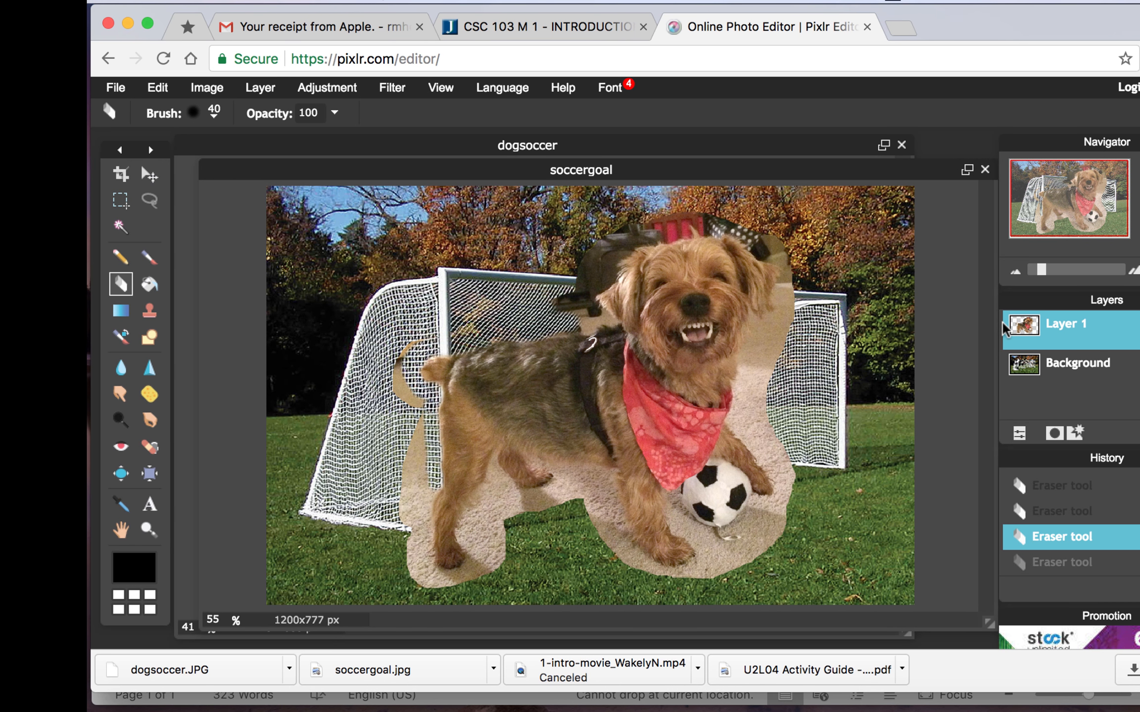
# Erase the leftover carpet on both sides of and below the dog's near back paw with the size 40 eraser brush
pyautogui.click(149, 529)
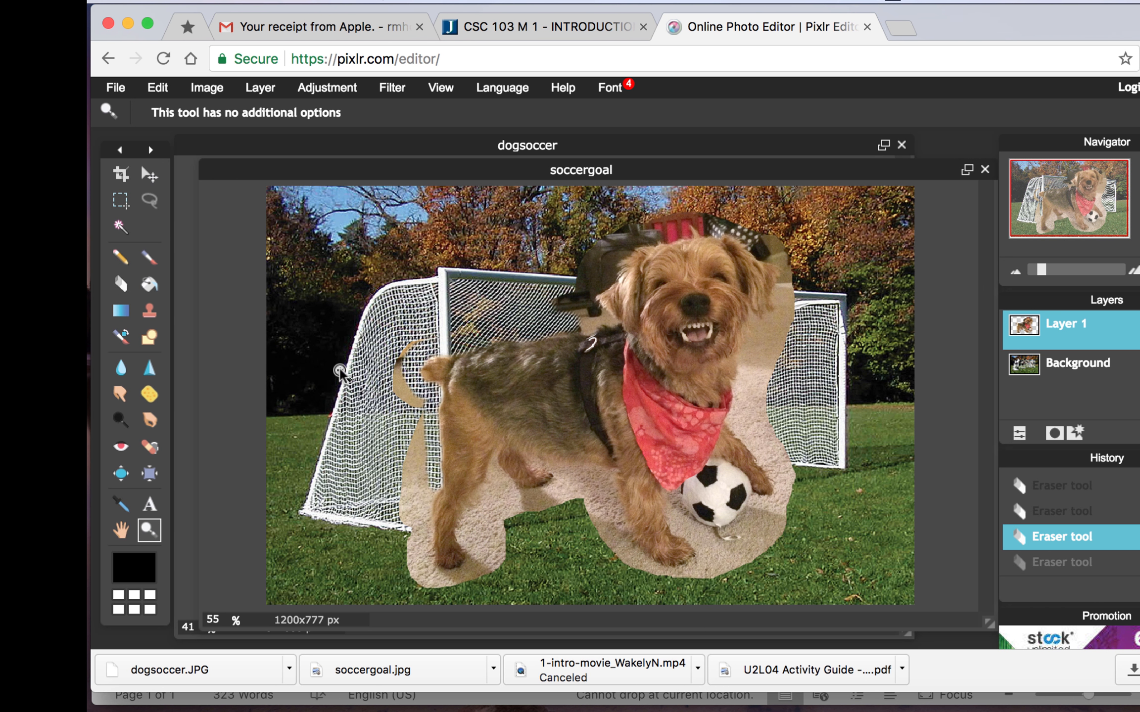
pyautogui.moveTo(339, 370); pyautogui.dragTo(627, 607)
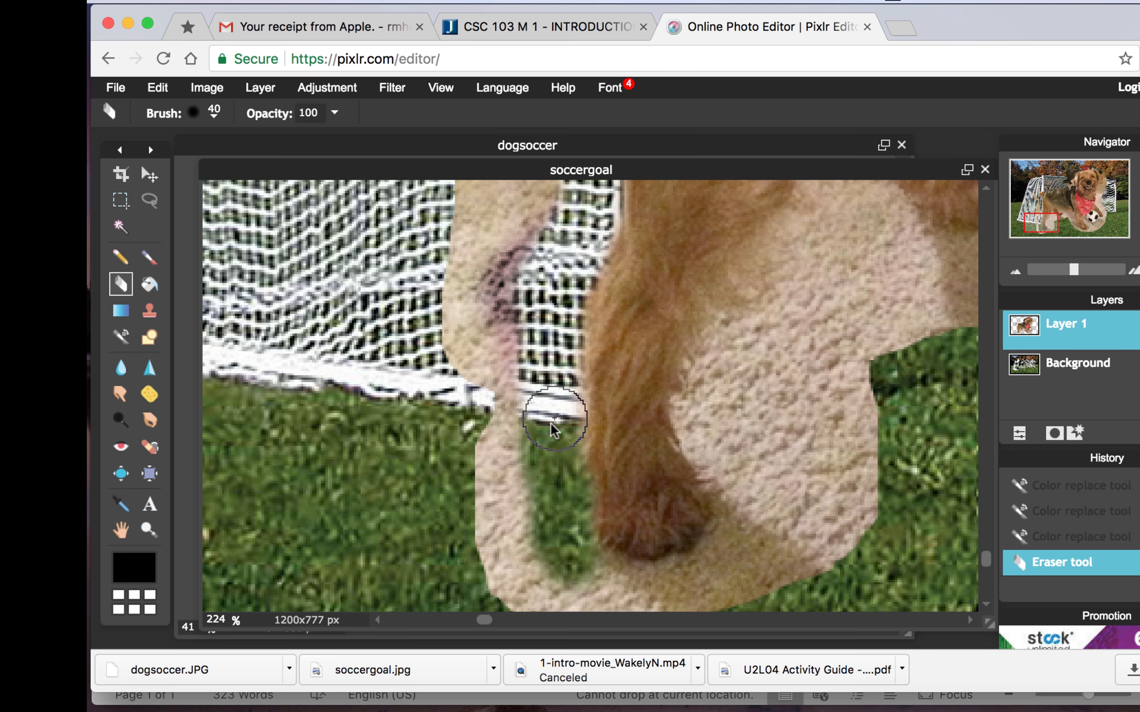
pyautogui.moveTo(552, 412)
pyautogui.mouseDown()
pyautogui.moveTo(561, 444)
pyautogui.moveTo(576, 380)
pyautogui.mouseUp()
pyautogui.moveTo(731, 327); pyautogui.dragTo(706, 396)
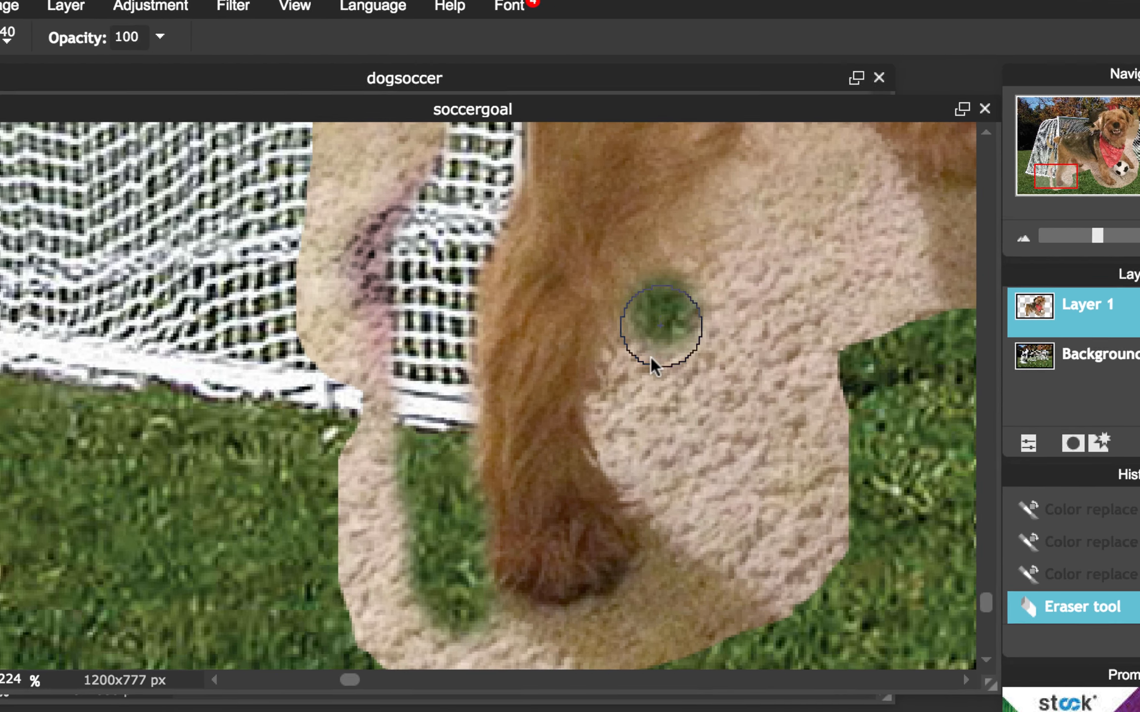
pyautogui.moveTo(470, 402)
pyautogui.mouseDown()
pyautogui.moveTo(465, 435)
pyautogui.moveTo(451, 420)
pyautogui.moveTo(458, 434)
pyautogui.moveTo(450, 398)
pyautogui.moveTo(517, 524)
pyautogui.moveTo(556, 559)
pyautogui.moveTo(537, 656)
pyautogui.moveTo(488, 710)
pyautogui.moveTo(459, 658)
pyautogui.moveTo(519, 550)
pyautogui.moveTo(468, 555)
pyautogui.moveTo(461, 534)
pyautogui.moveTo(435, 549)
pyautogui.mouseUp()
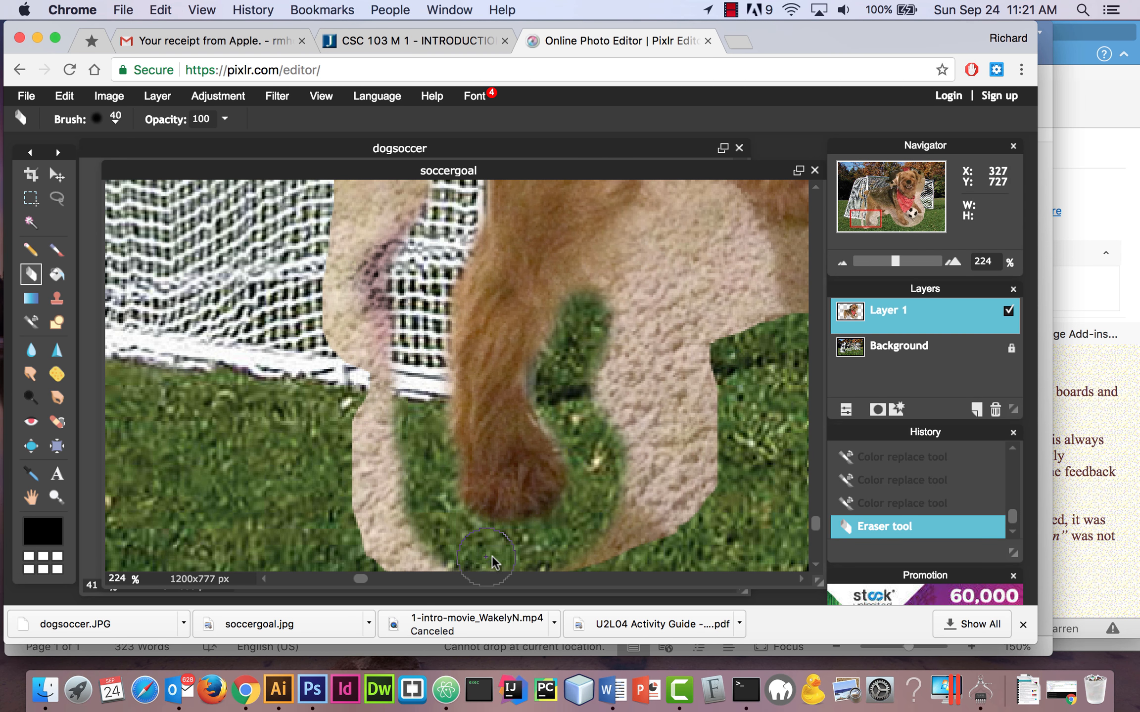
pyautogui.moveTo(656, 234)
pyautogui.mouseDown()
pyautogui.moveTo(611, 260)
pyautogui.moveTo(604, 287)
pyautogui.moveTo(634, 258)
pyautogui.moveTo(595, 324)
pyautogui.moveTo(615, 345)
pyautogui.mouseUp()
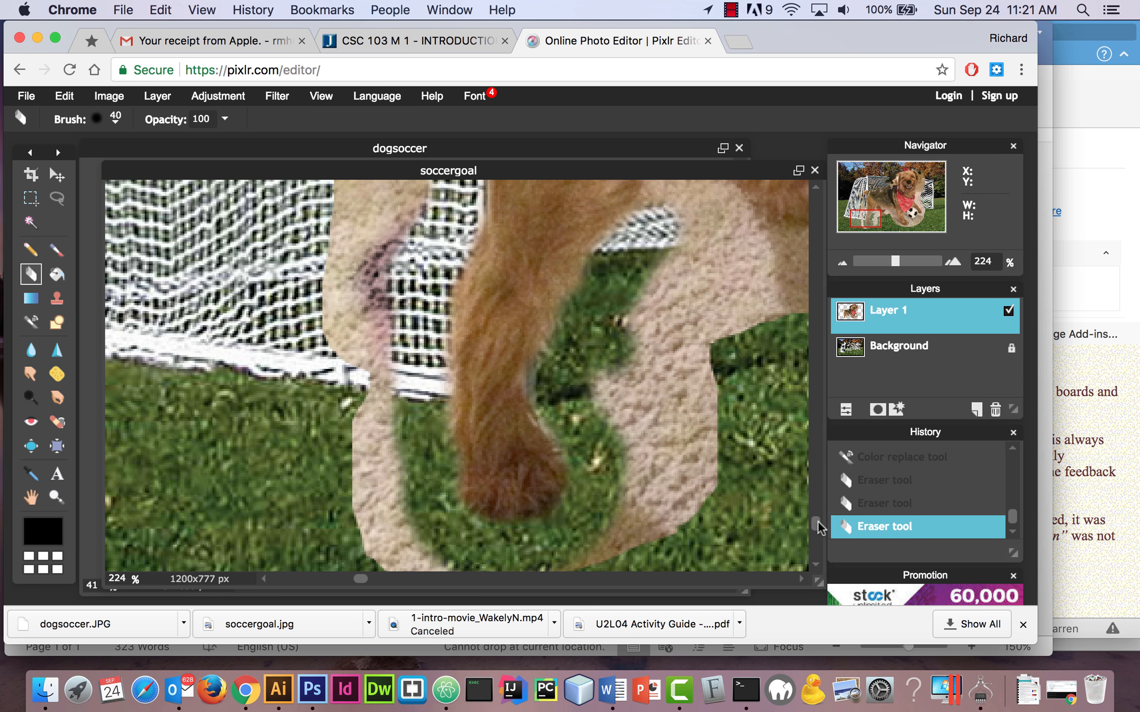
# Erase the carpet in the gap between the dog's back legs, using a size 10 eraser brush for the narrow upper corner
pyautogui.moveTo(817, 521); pyautogui.dragTo(816, 437)
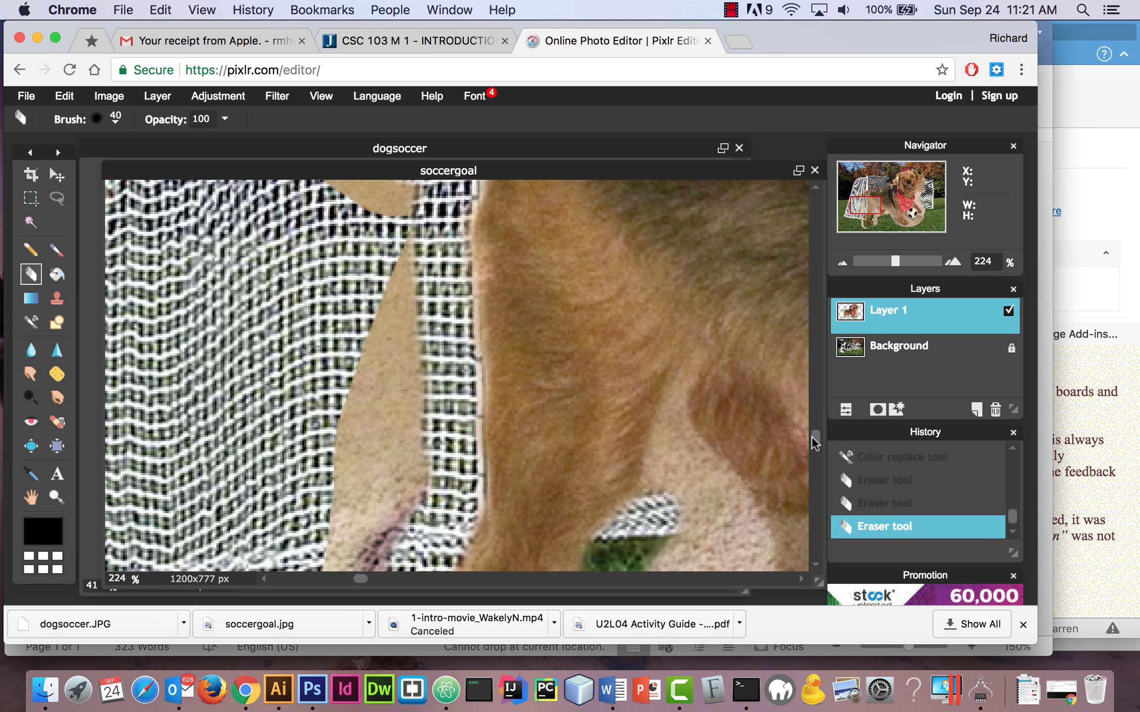
pyautogui.moveTo(677, 468)
pyautogui.mouseDown()
pyautogui.moveTo(684, 477)
pyautogui.moveTo(661, 506)
pyautogui.mouseUp()
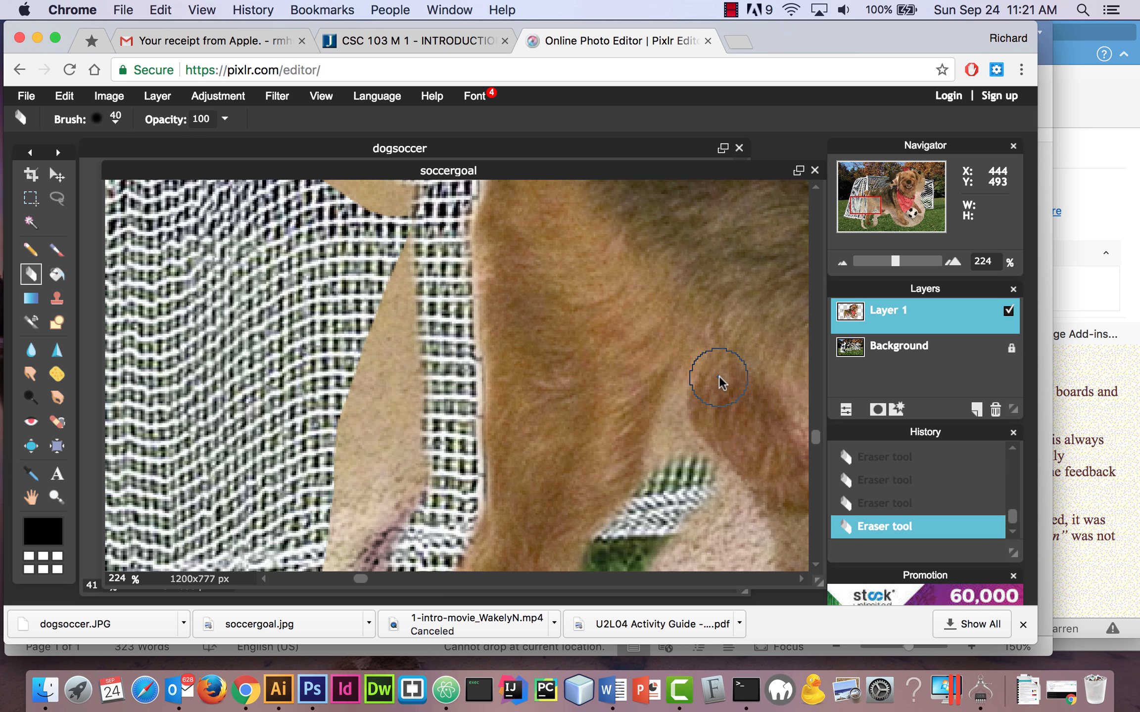
pyautogui.press('[')
pyautogui.press('[')
pyautogui.press('[')
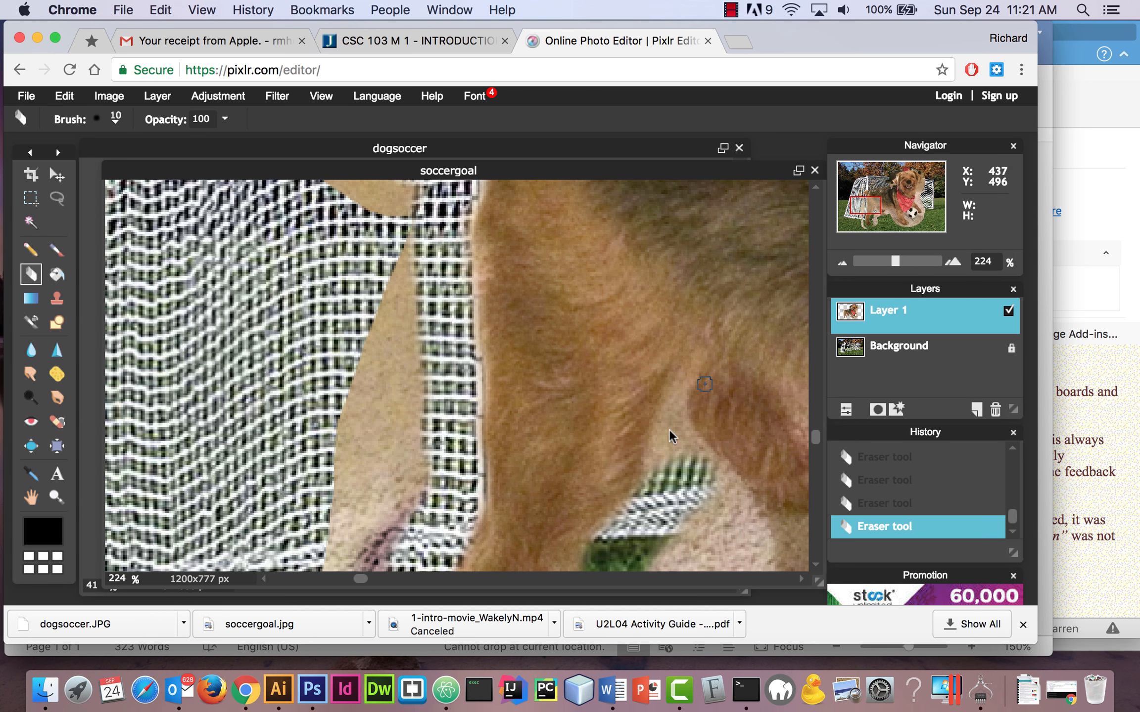
pyautogui.moveTo(676, 428); pyautogui.dragTo(654, 473)
pyautogui.moveTo(682, 432); pyautogui.dragTo(708, 463)
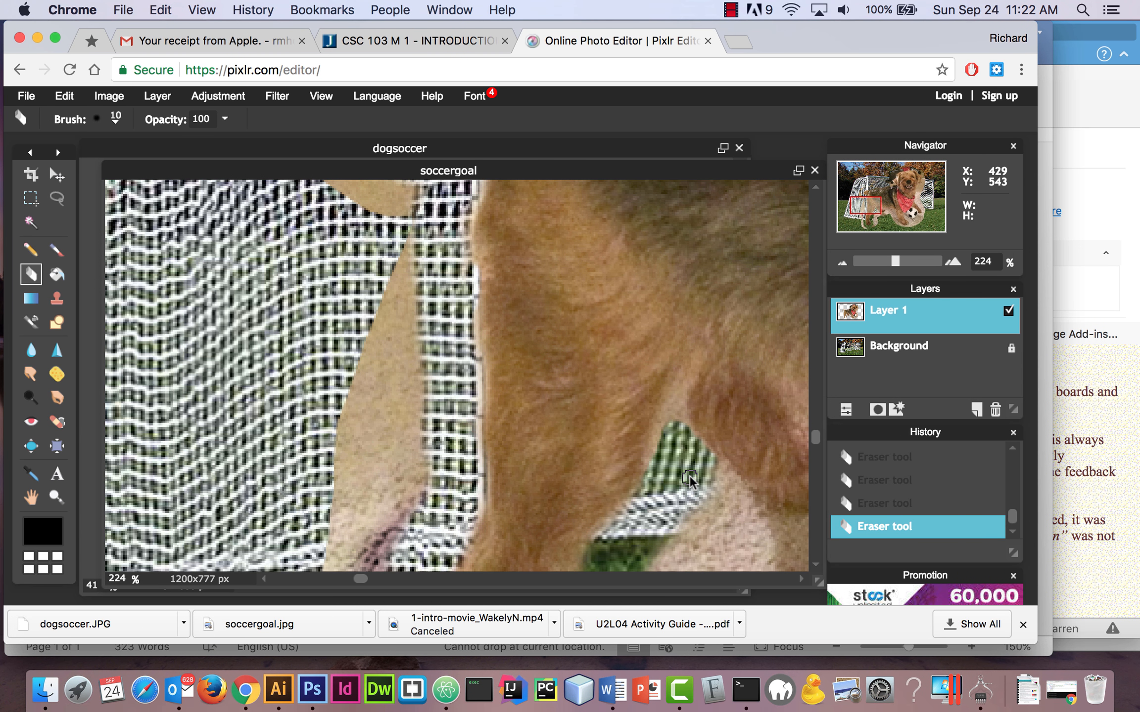
# Enlarge the eraser brush to size 30 and erase the remaining carpet below the dog's far back leg
pyautogui.press(']')
pyautogui.press(']')
pyautogui.moveTo(689, 479)
pyautogui.mouseDown()
pyautogui.moveTo(702, 467)
pyautogui.moveTo(723, 495)
pyautogui.moveTo(712, 482)
pyautogui.moveTo(720, 519)
pyautogui.moveTo(684, 541)
pyautogui.mouseUp()
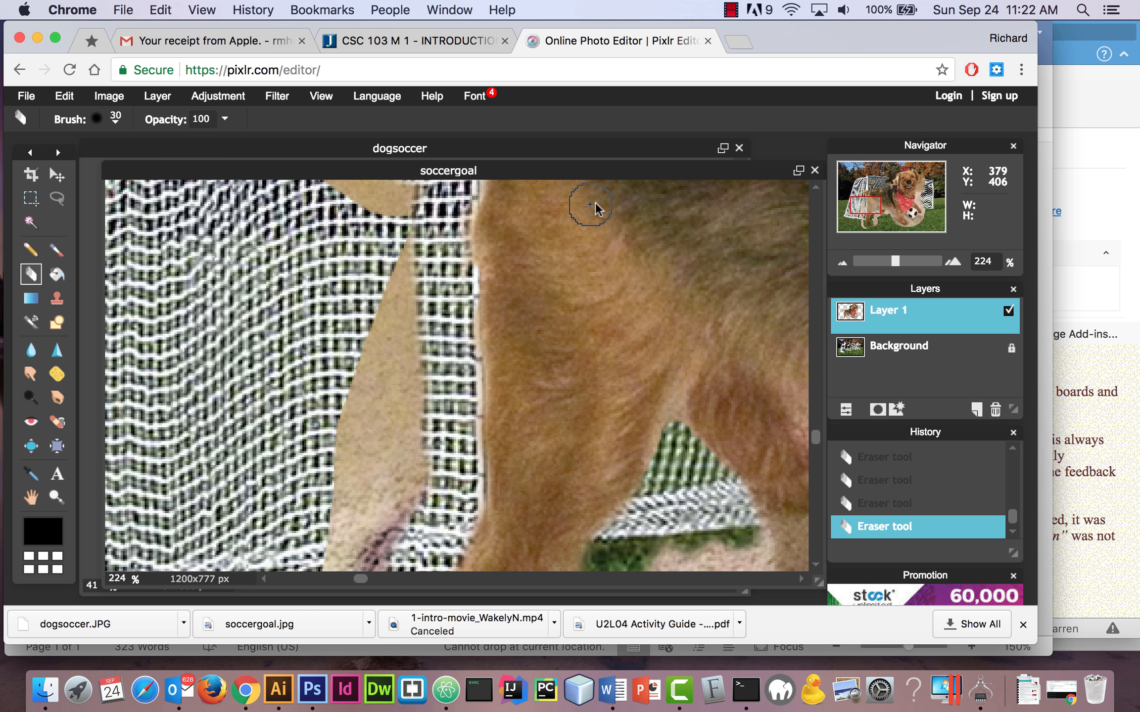
pyautogui.moveTo(816, 438); pyautogui.dragTo(816, 499)
pyautogui.moveTo(737, 400)
pyautogui.mouseDown()
pyautogui.moveTo(742, 349)
pyautogui.moveTo(753, 413)
pyautogui.moveTo(751, 365)
pyautogui.moveTo(713, 357)
pyautogui.mouseUp()
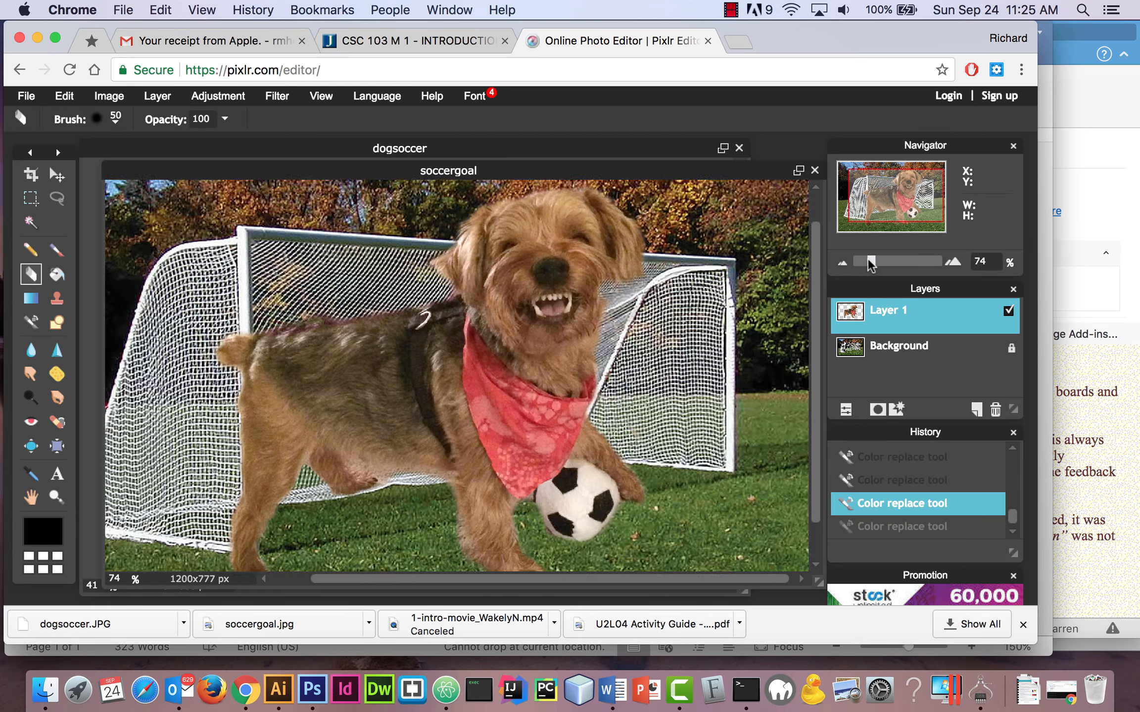
# Try shrinking the dog to a small figure with Free transform and moving it onto the grass in front of the goal
pyautogui.moveTo(872, 262); pyautogui.dragTo(865, 262)
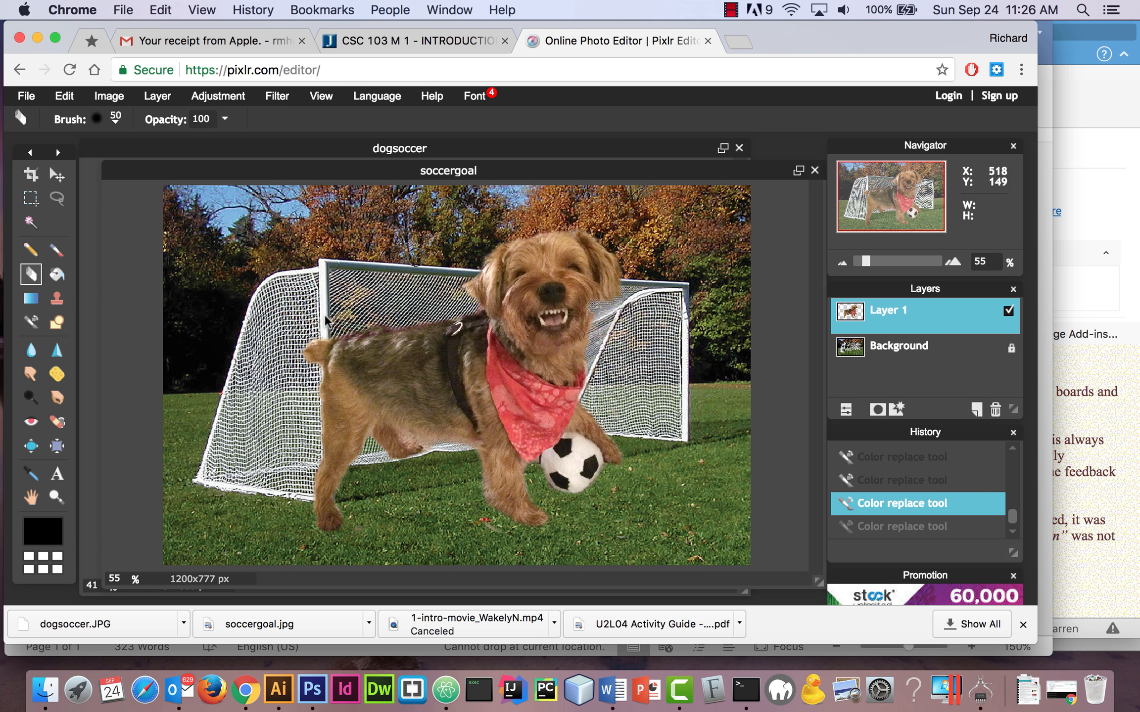
pyautogui.hotkey('ctrl', 't')
pyautogui.moveTo(635, 208); pyautogui.dragTo(515, 337)
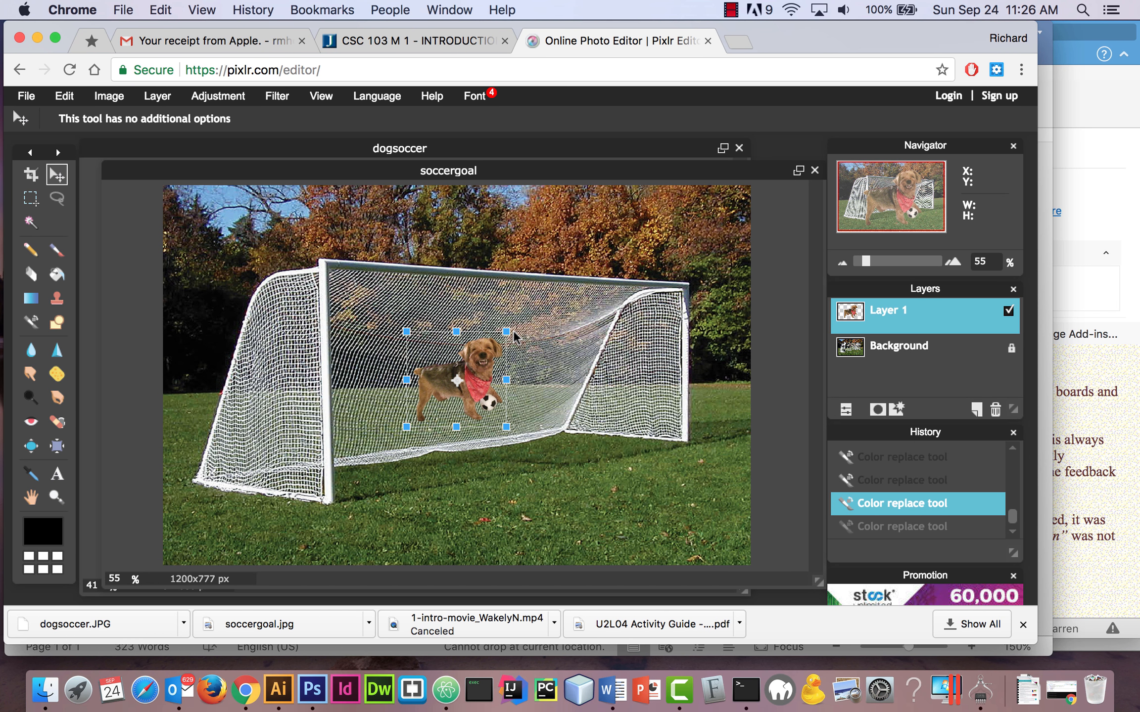
pyautogui.press('Return')
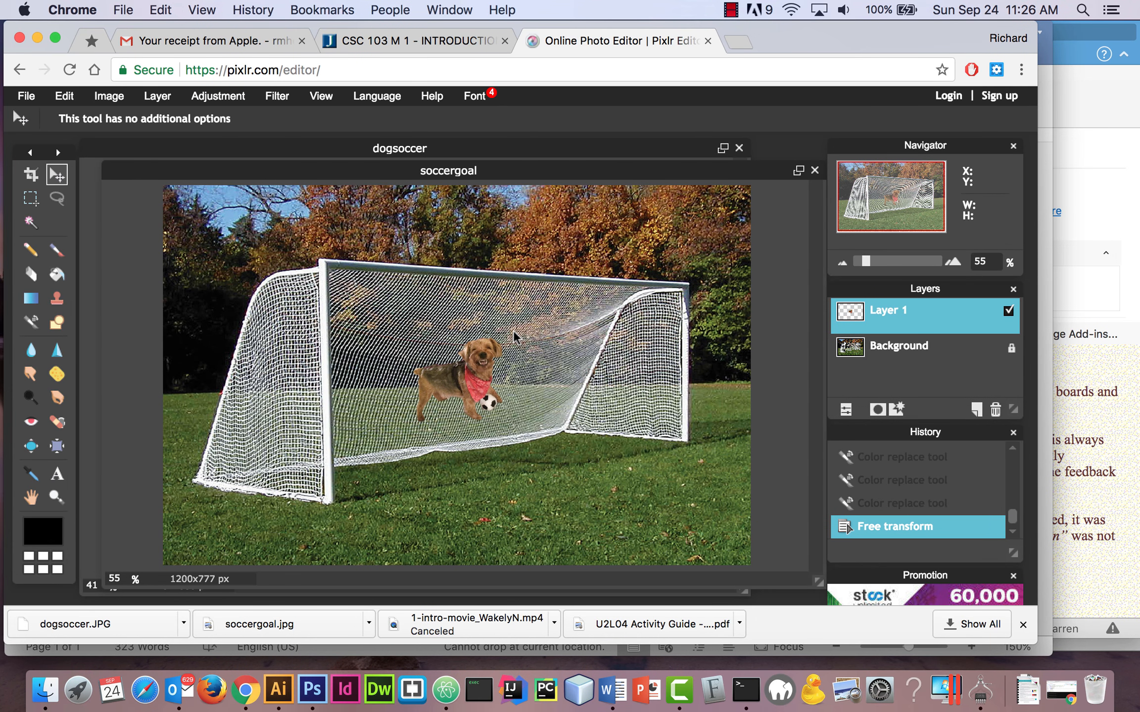
pyautogui.moveTo(480, 364); pyautogui.dragTo(513, 428)
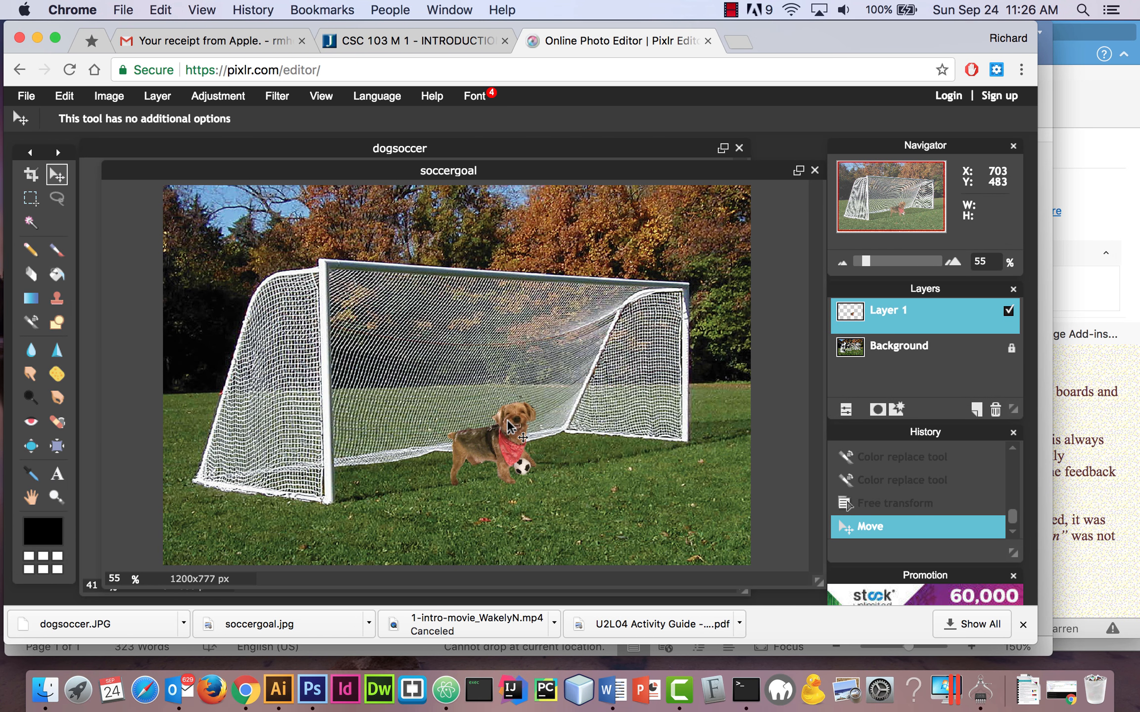
# Start Free transform on the small dog, cancel it, and undo the last move and shrink
pyautogui.click(79, 99)
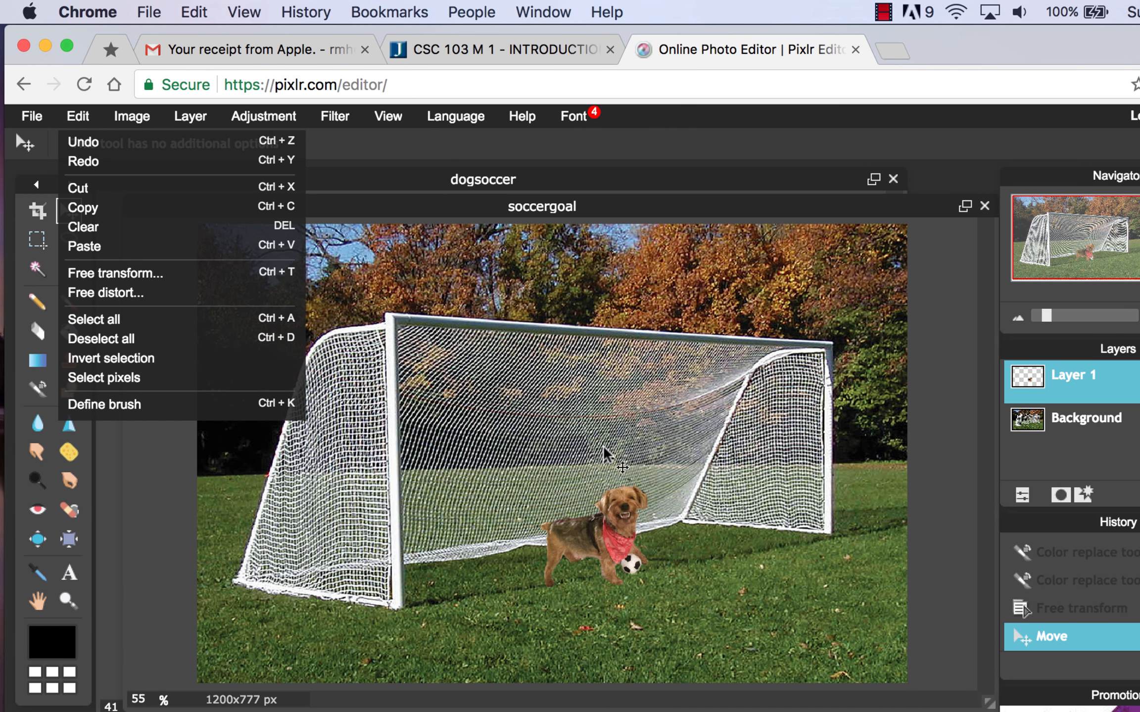
pyautogui.click(248, 273)
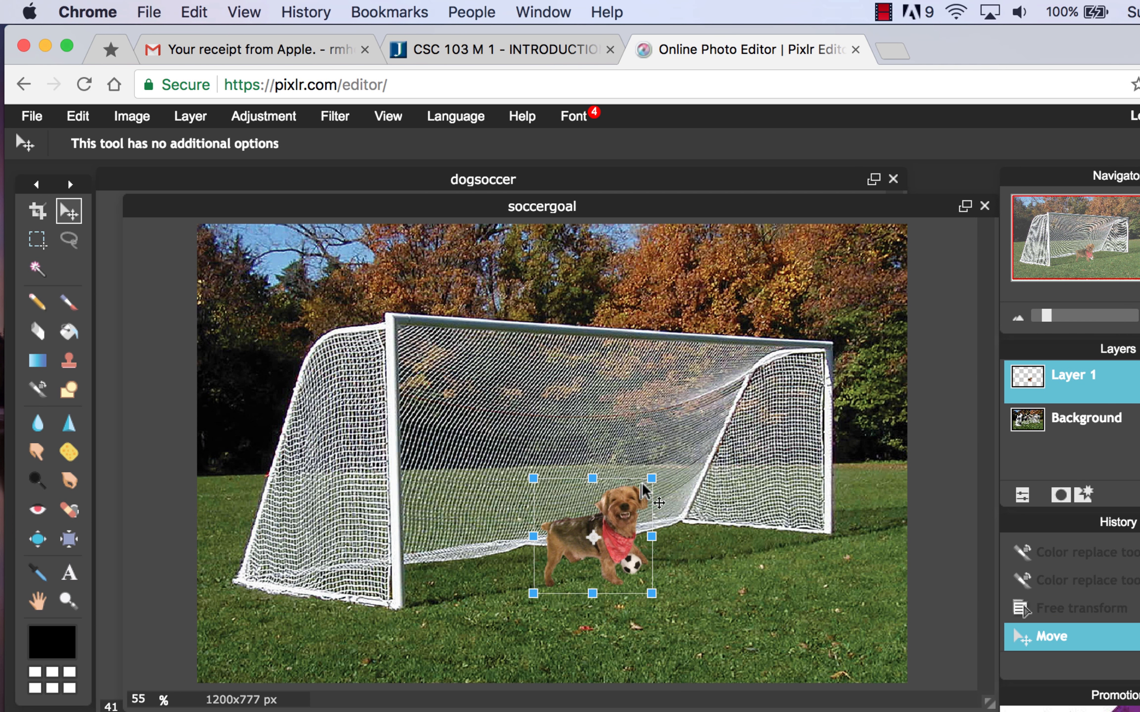
pyautogui.press('Escape')
pyautogui.press('super+z')
pyautogui.press('super+z')
# Scale the dog proportionally to a little over half its size with Free transform and place it on the grass before the goal's right half
pyautogui.hotkey('ctrl', 't')
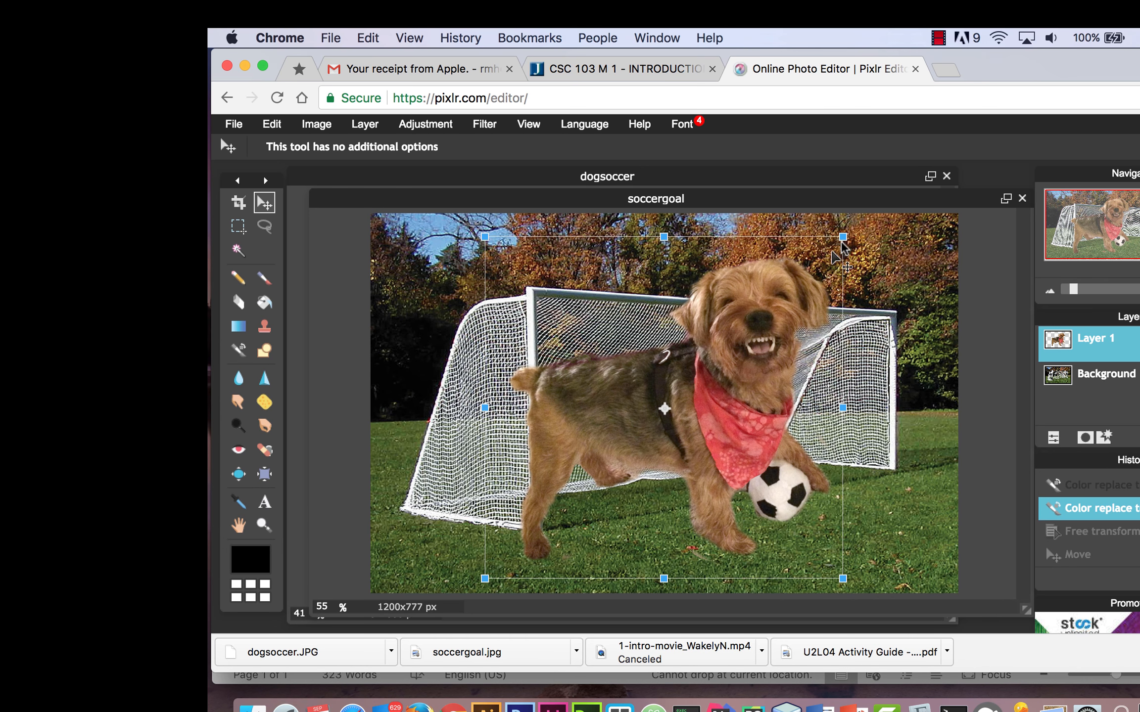
pyautogui.moveTo(842, 240); pyautogui.dragTo(792, 289)
pyautogui.moveTo(716, 417); pyautogui.dragTo(750, 453)
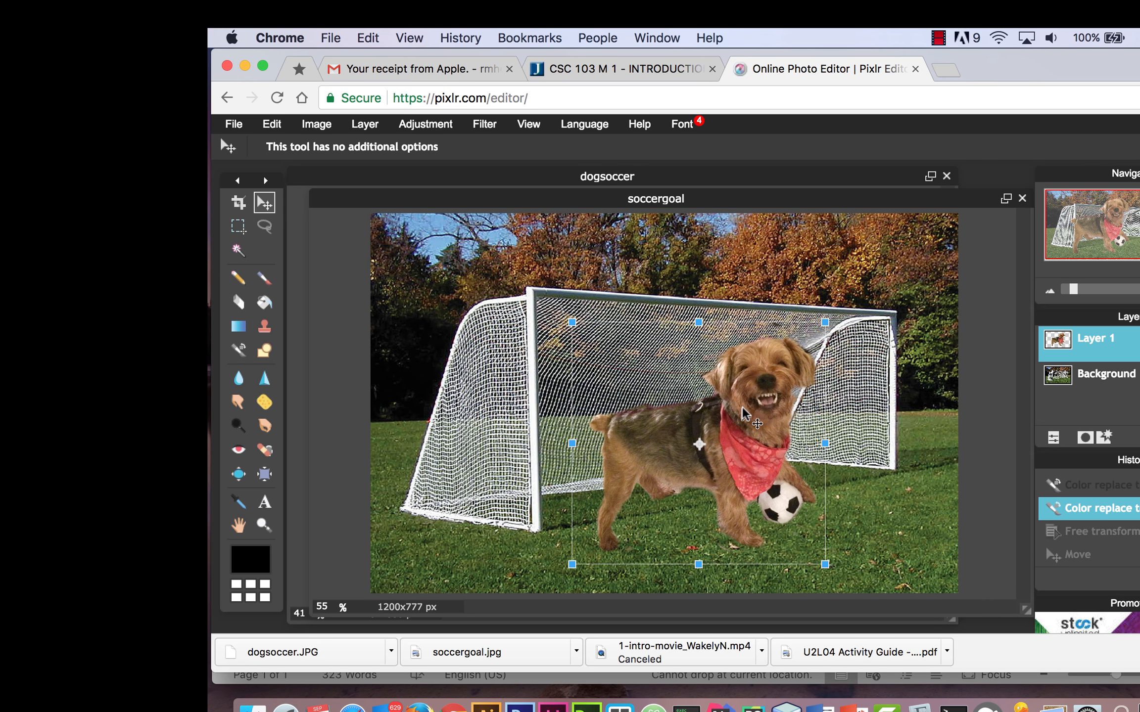
pyautogui.moveTo(742, 411); pyautogui.dragTo(762, 405)
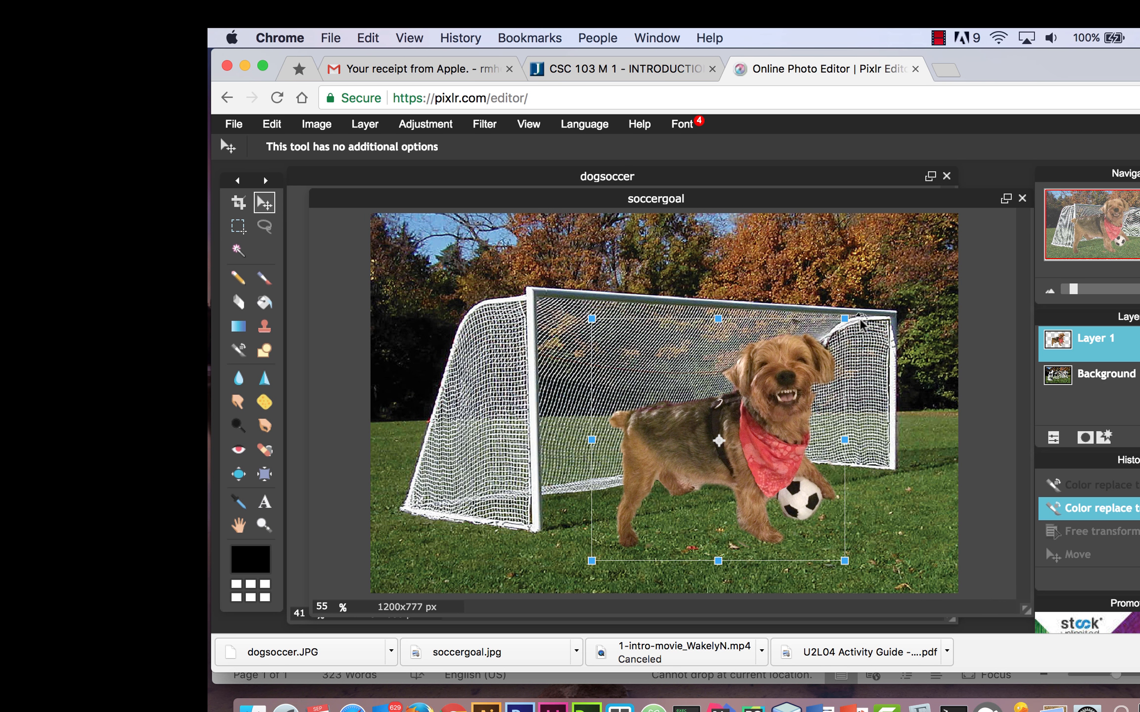
pyautogui.moveTo(845, 320); pyautogui.dragTo(830, 342)
pyautogui.moveTo(780, 427); pyautogui.dragTo(775, 427)
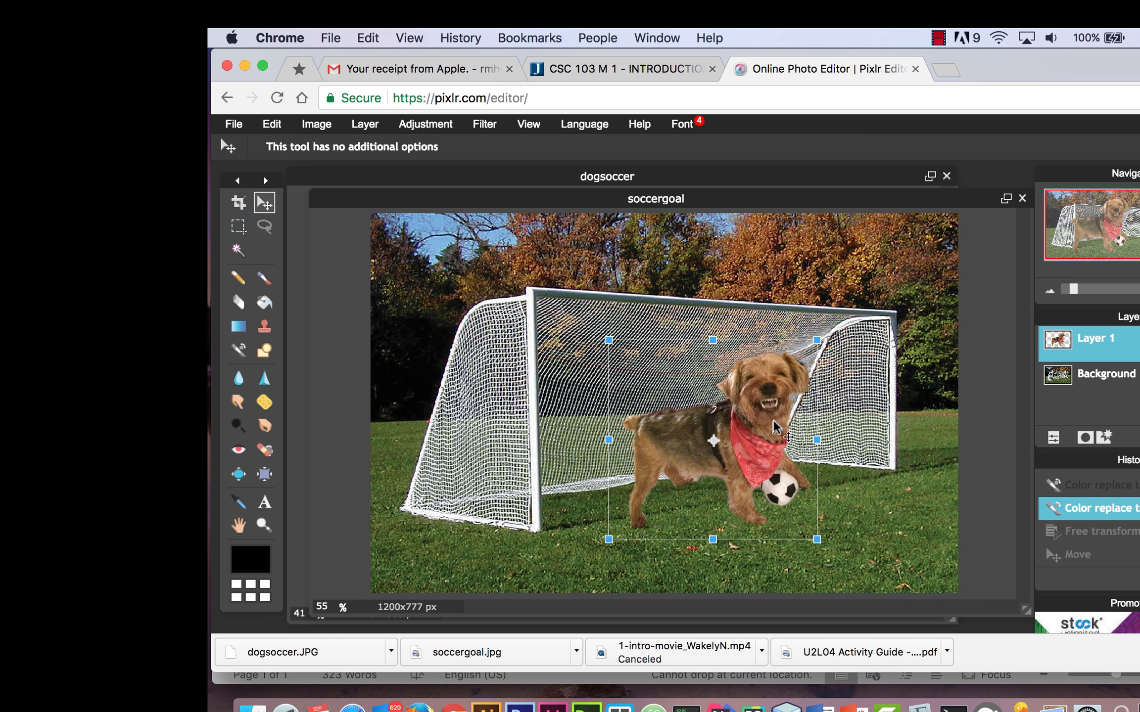
pyautogui.press('Return')
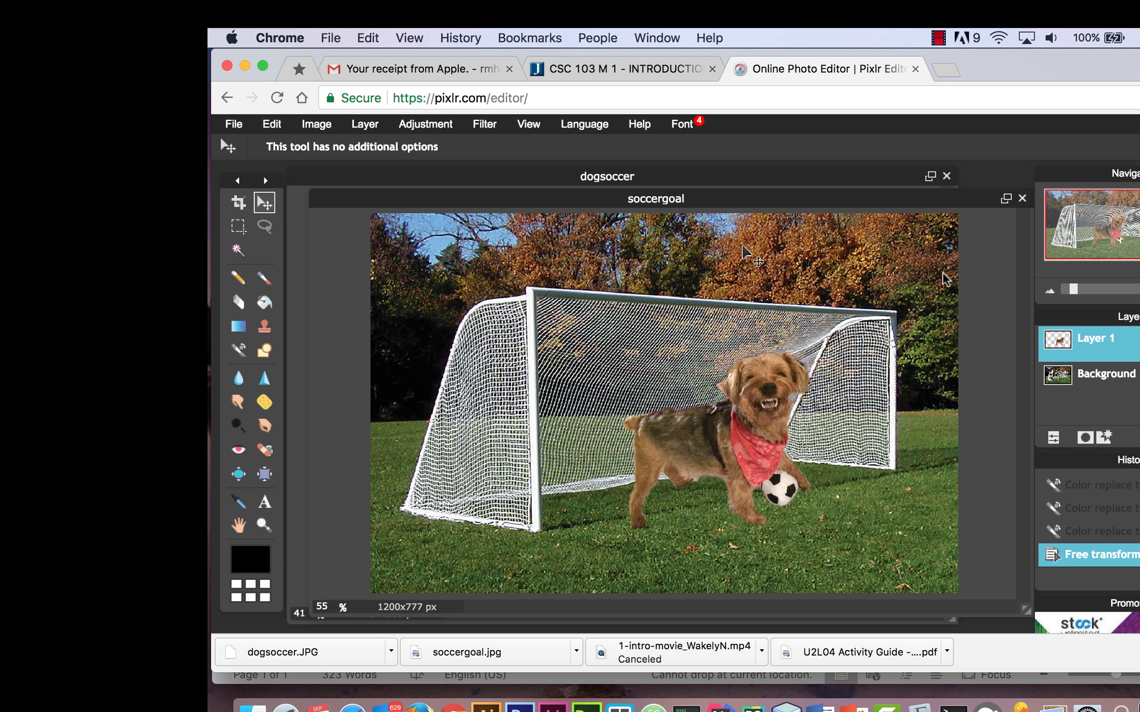
# Save the composite to the images folder as the layered Pixlr file soccergoal-comp.pxd
pyautogui.hotkey('ctrl', 's')
pyautogui.click(826, 271)
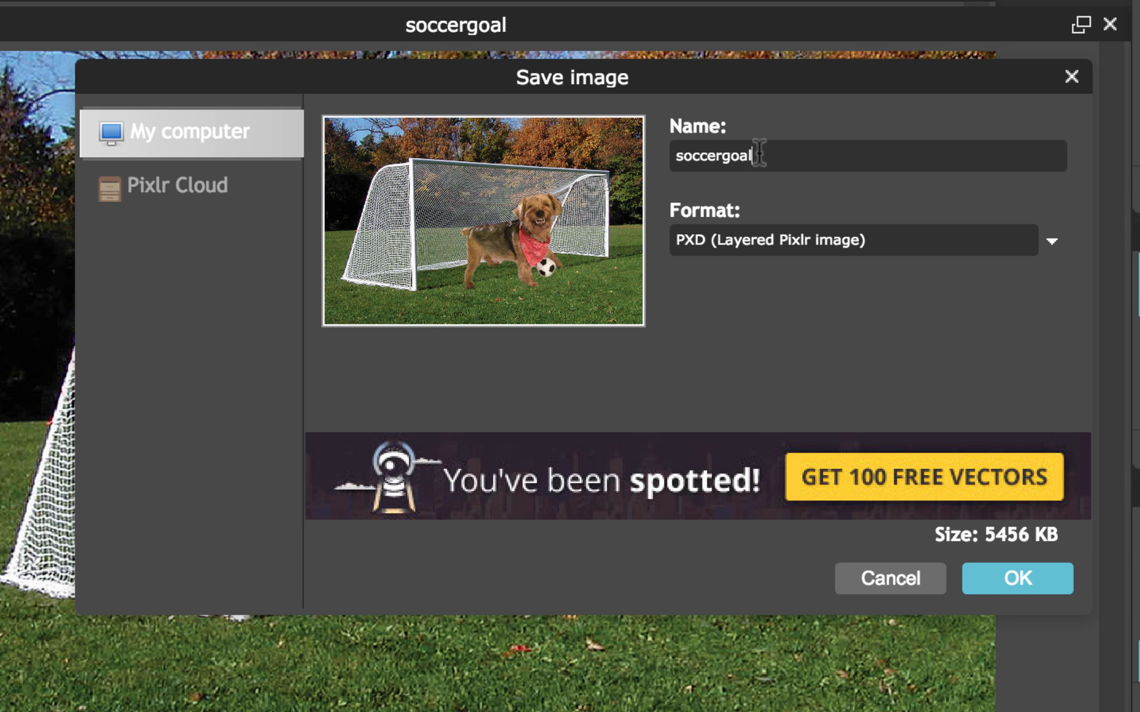
pyautogui.write('-comp')
pyautogui.click(1022, 571)
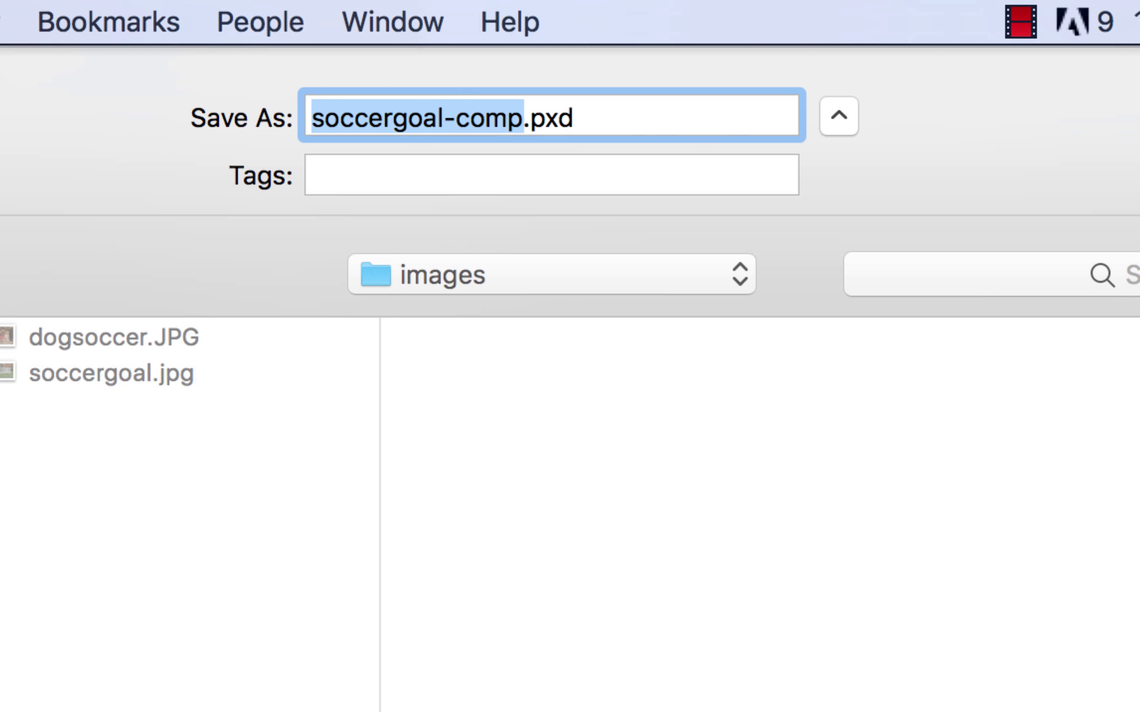
pyautogui.press('Return')
# Save a JPEG copy at quality 80 to the images folder, named 4-dogSoccer_ followed by the student's last name and first initial
pyautogui.click(47, 144)
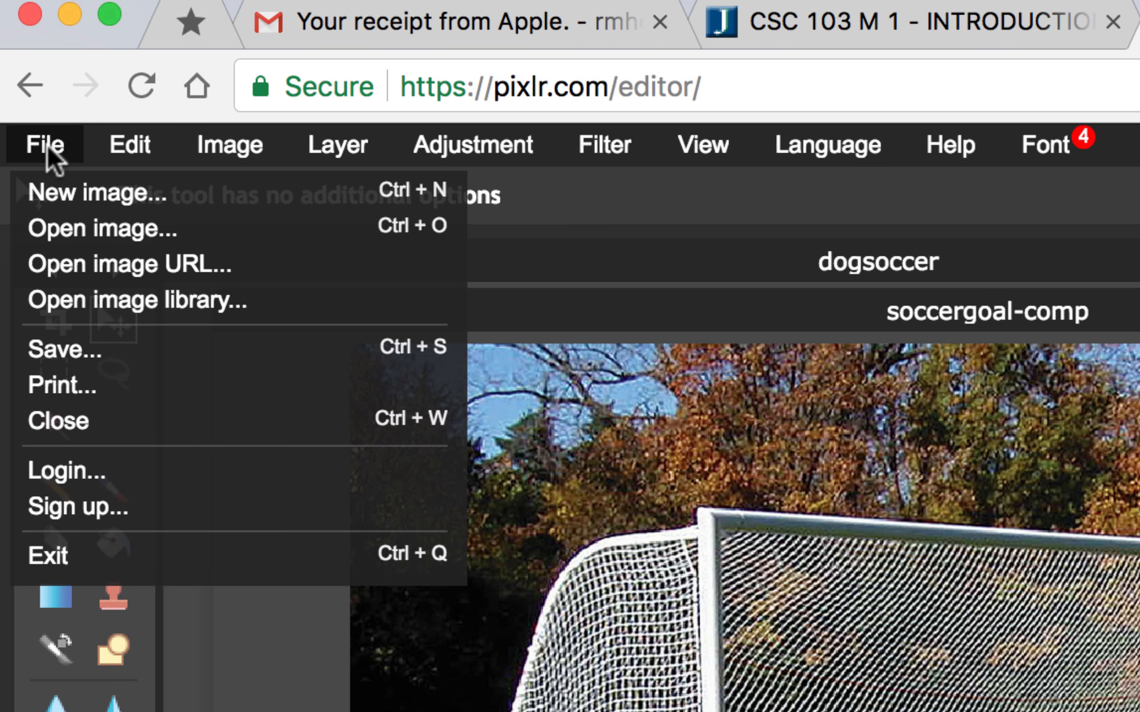
pyautogui.click(47, 331)
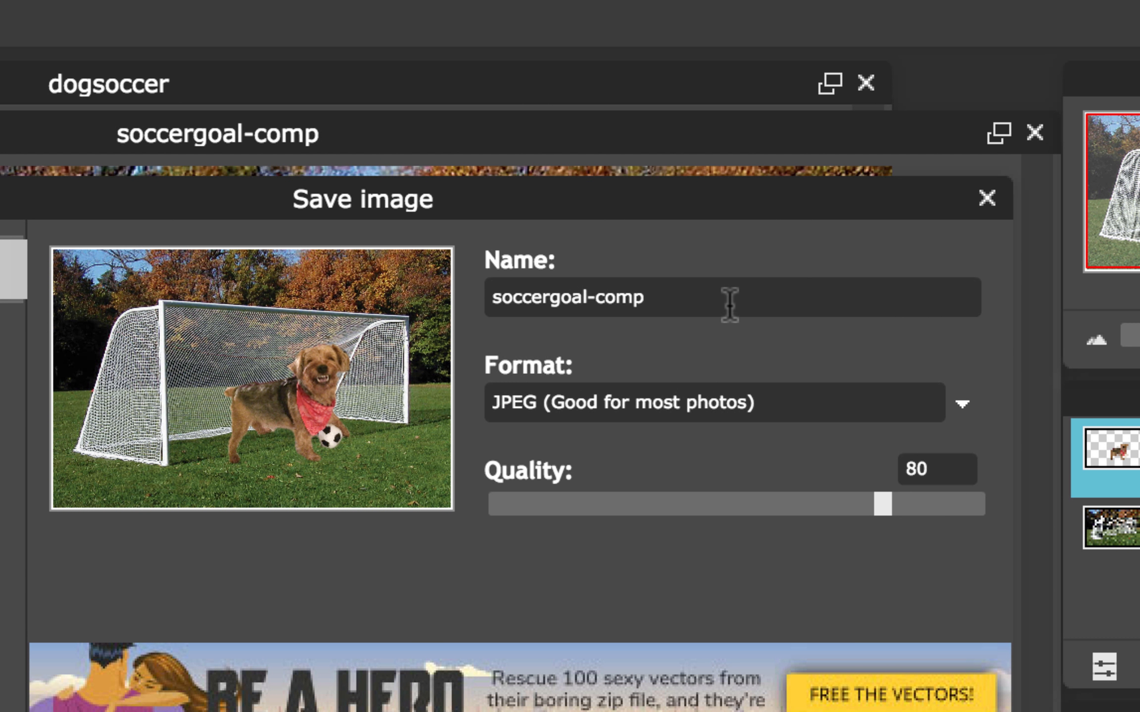
pyautogui.tripleClick(542, 304)
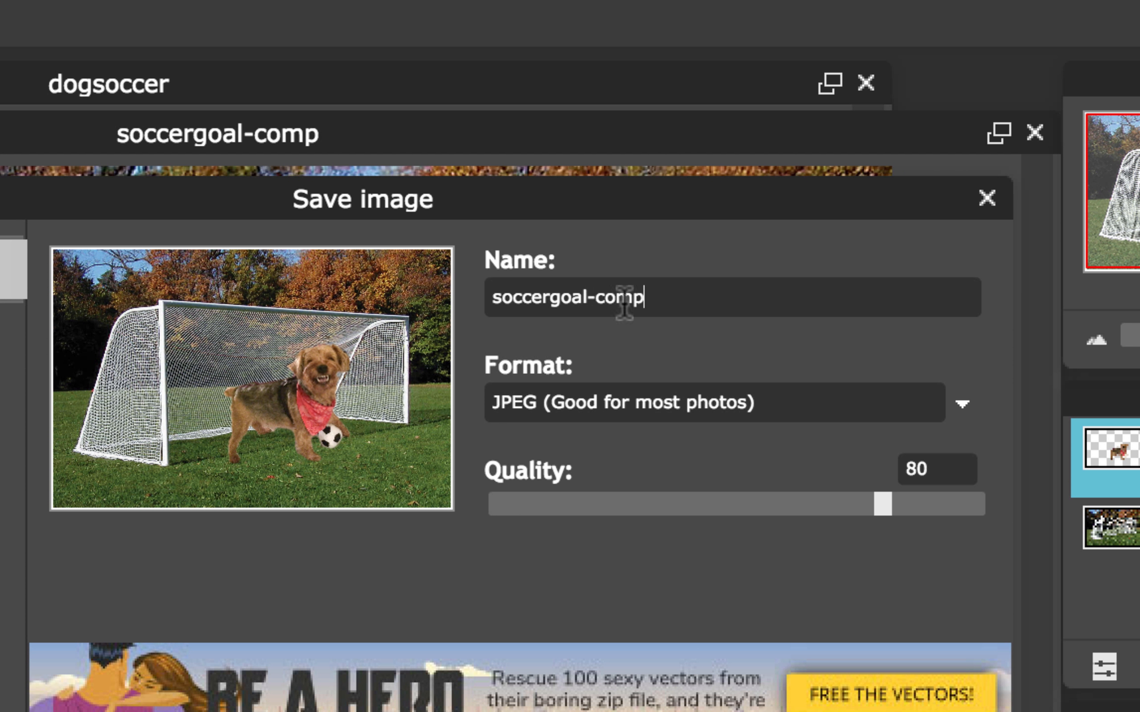
pyautogui.moveTo(1002, 297); pyautogui.dragTo(728, 296)
pyautogui.write('4-')
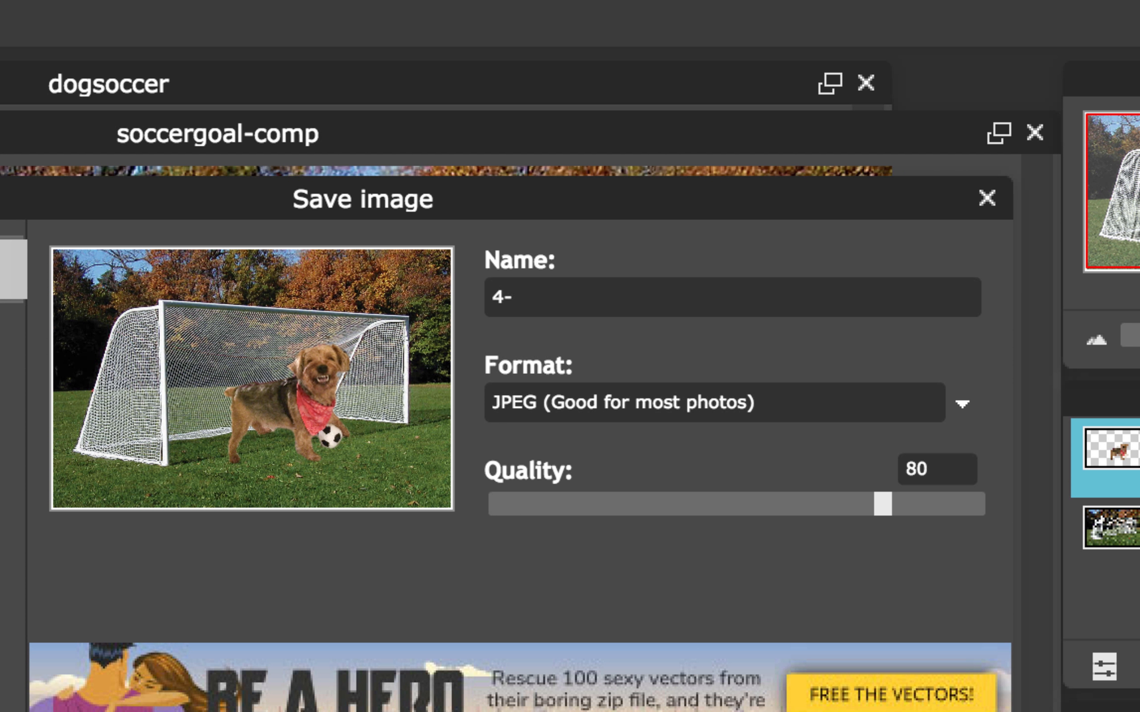
pyautogui.write('dogSoccer')
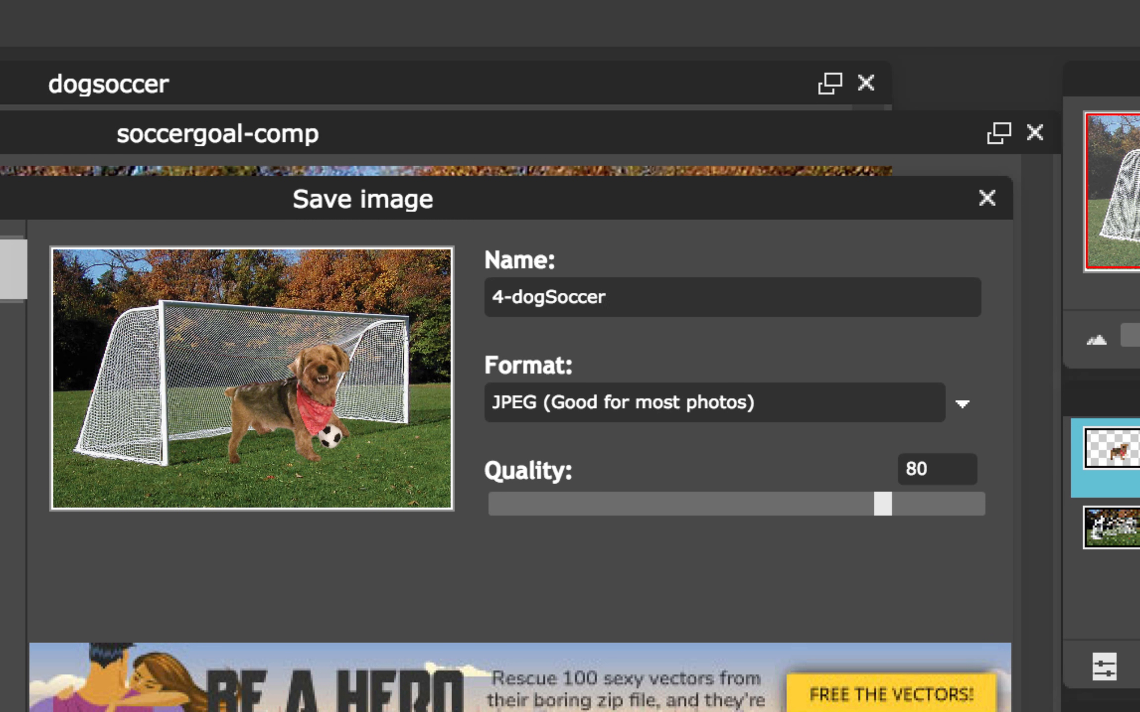
pyautogui.write('_HomaR.jpg')
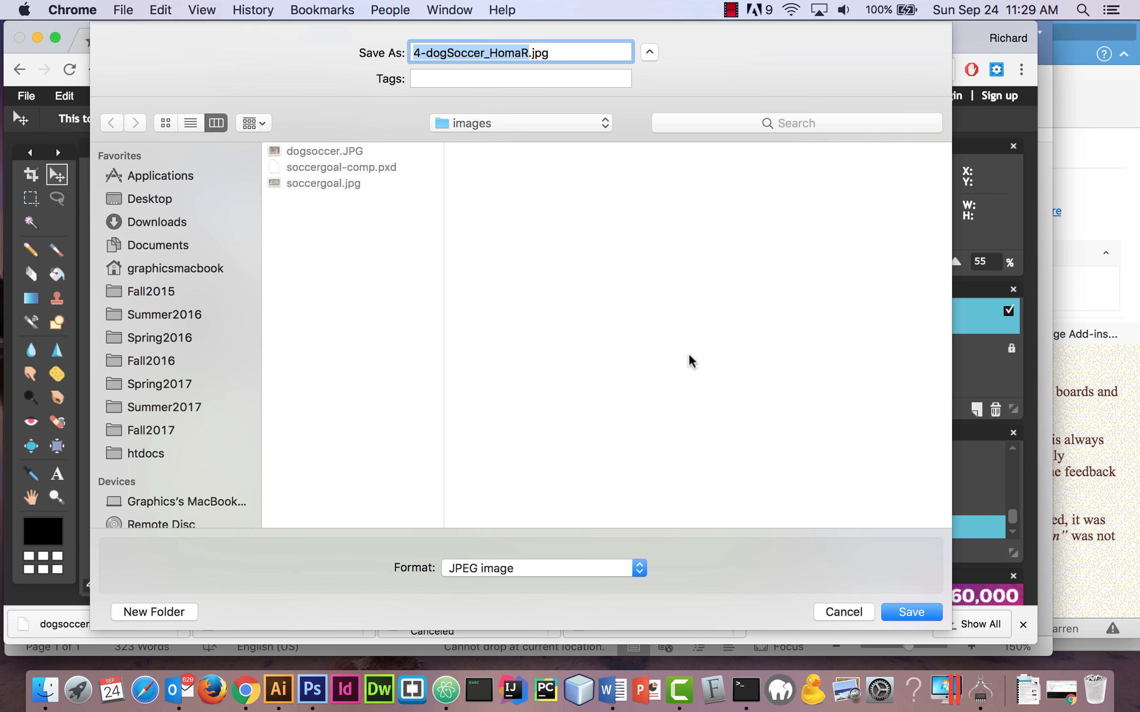
pyautogui.click(915, 613)
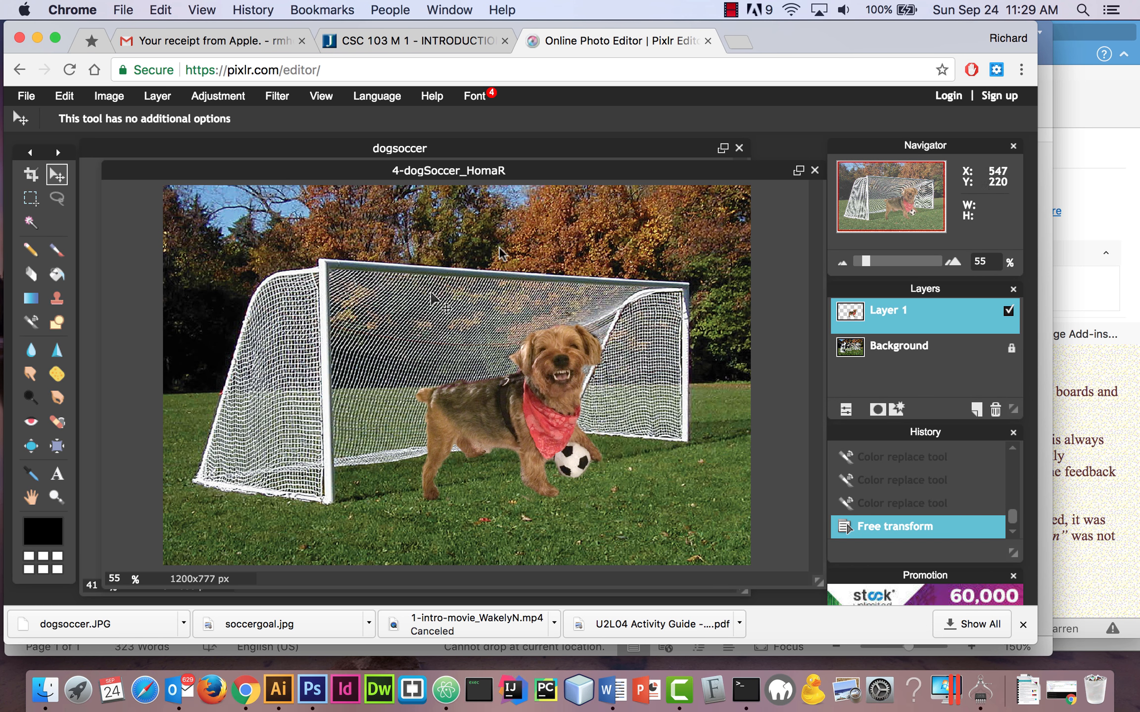
# Close the composite and the dogsoccer image without saving, and dismiss the start screen
pyautogui.click(814, 171)
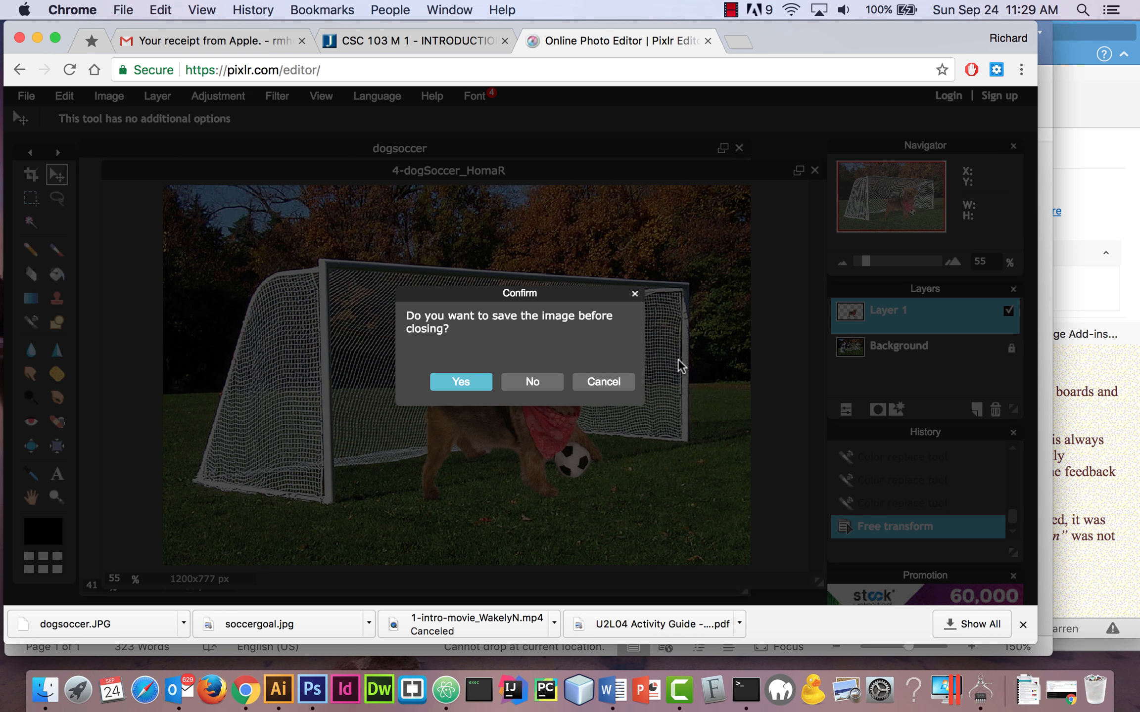
pyautogui.click(532, 382)
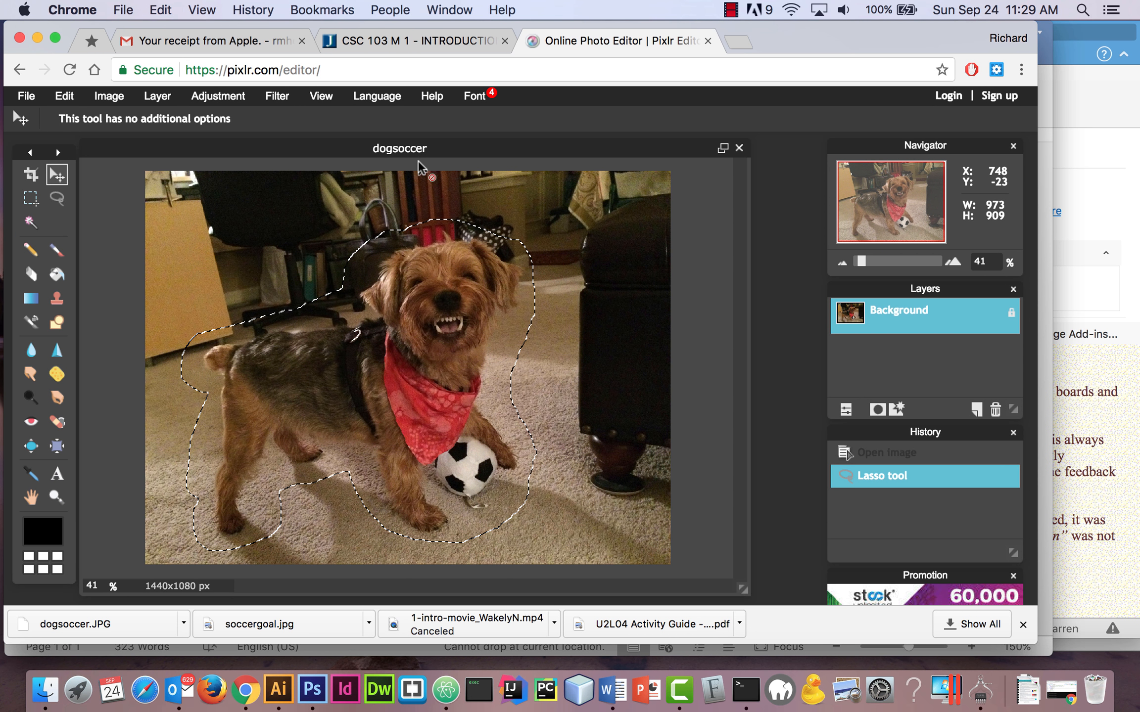
pyautogui.click(739, 149)
pyautogui.click(536, 384)
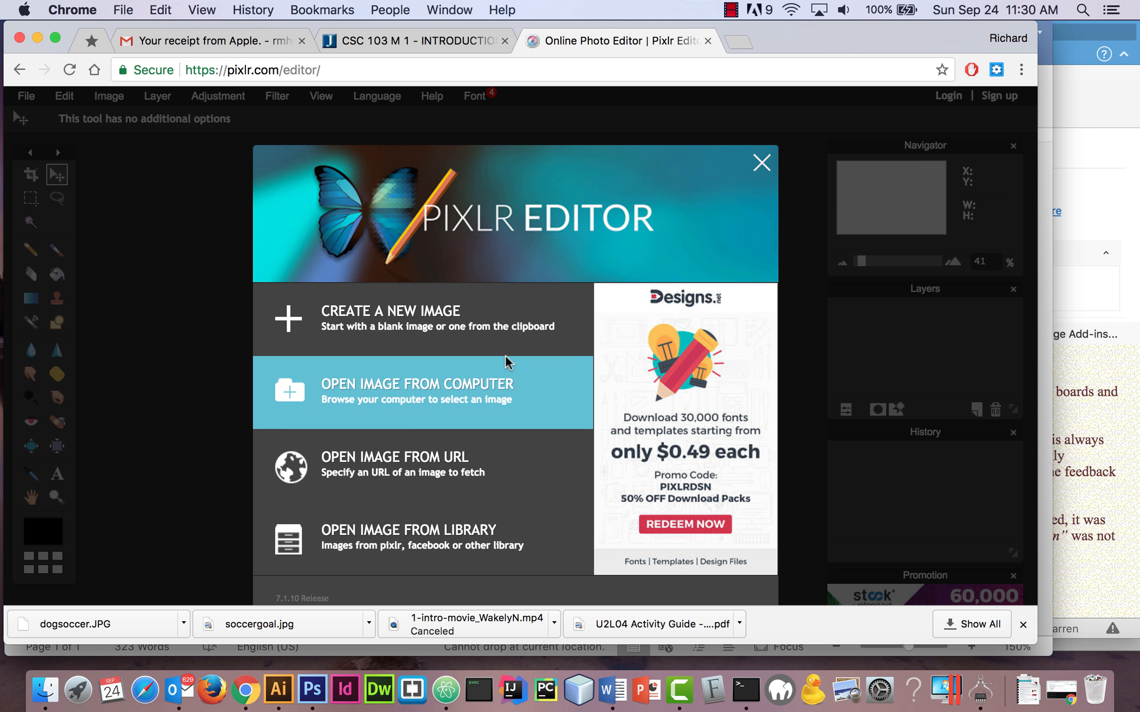
pyautogui.click(764, 162)
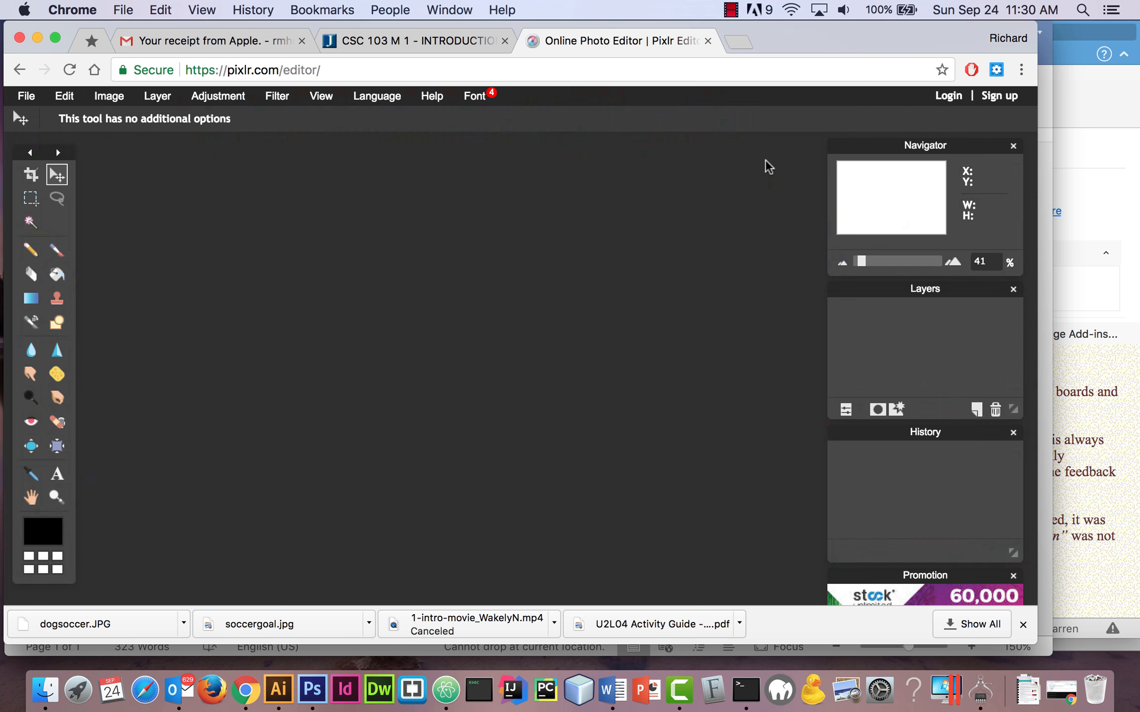
# Switch to the CSC 103 course page showing the 4 - Dog Soccer exam
pyautogui.click(463, 40)
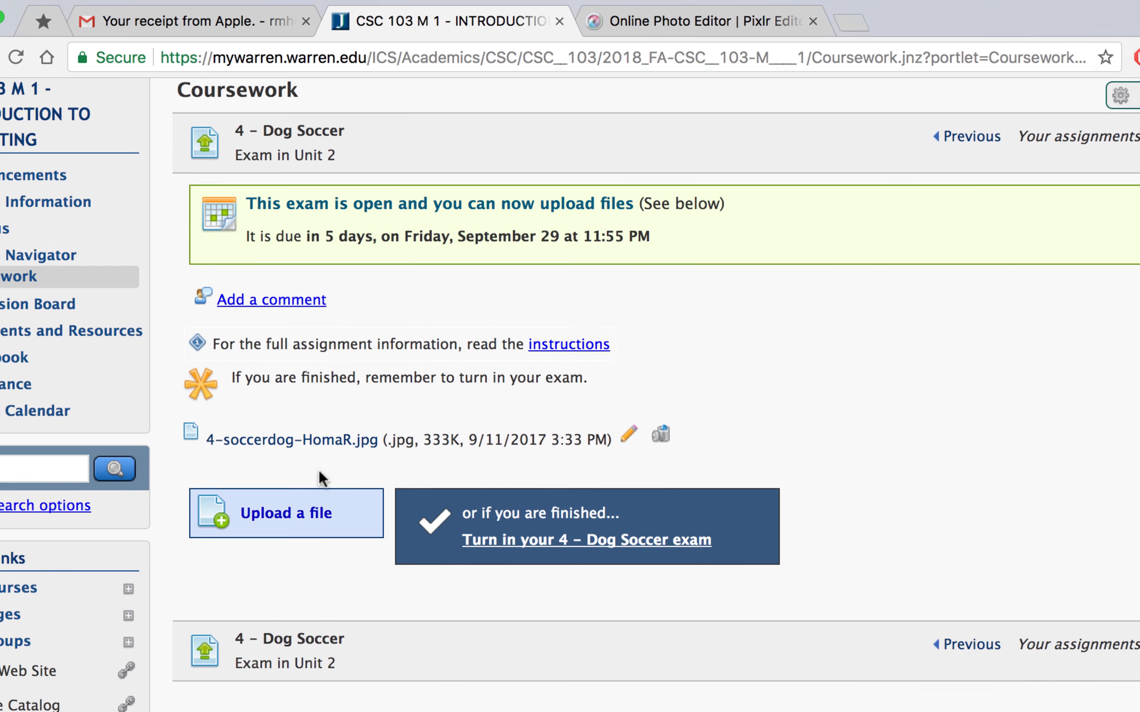